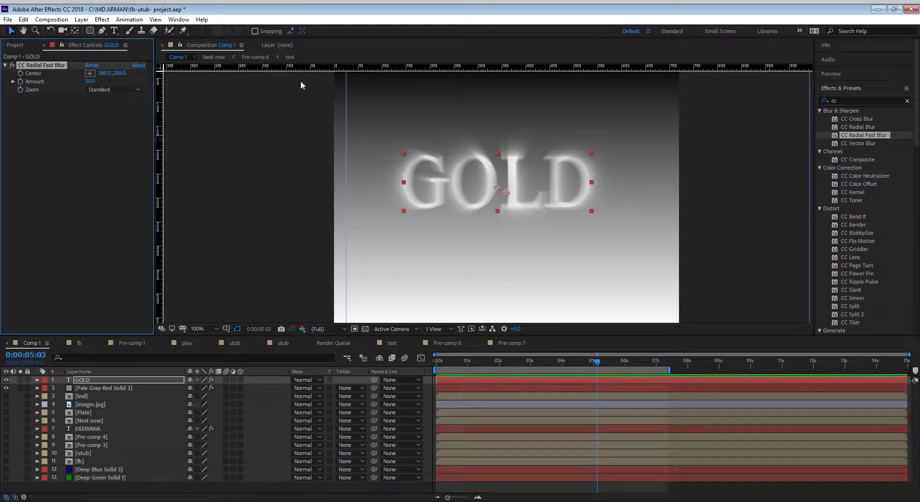
Step: At 0:00:00:00, move the CC Radial Fast Blur center on the GOLD text to 477, 216 and set Zoom to Brightest
left_click(13, 82)
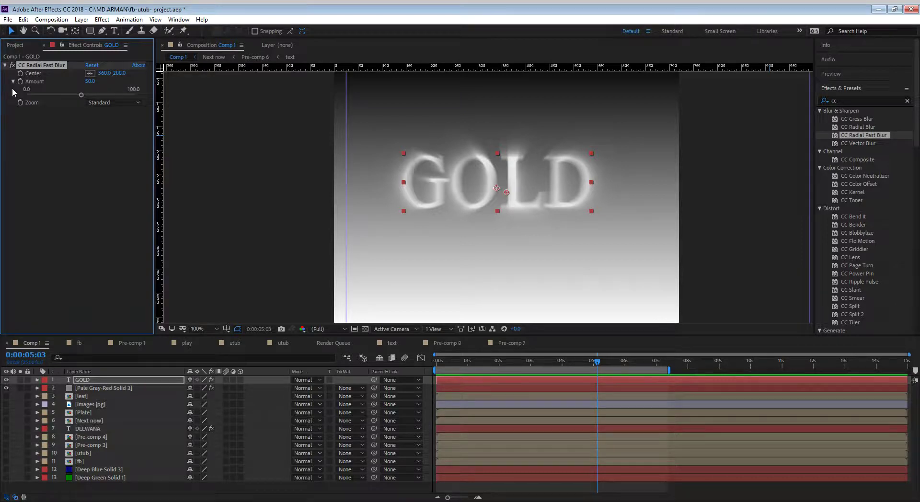
left_click_drag(459, 361, 424, 364)
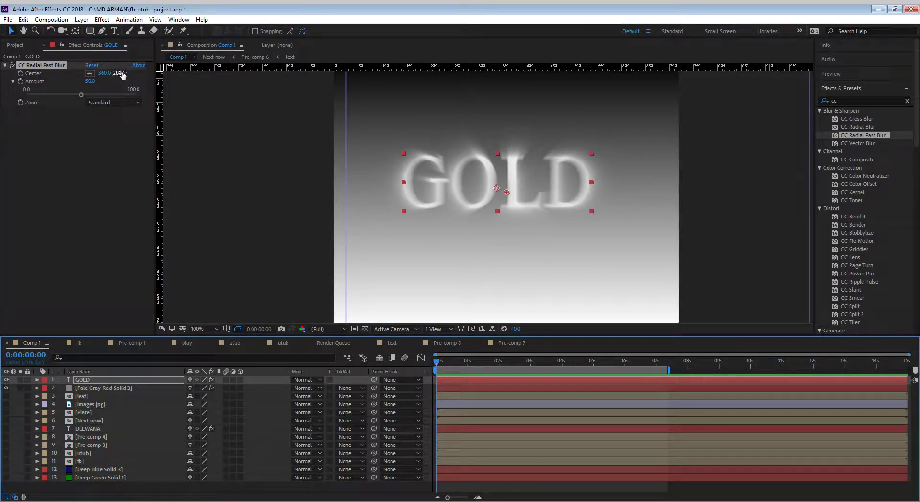
left_click_drag(122, 74, 165, 78)
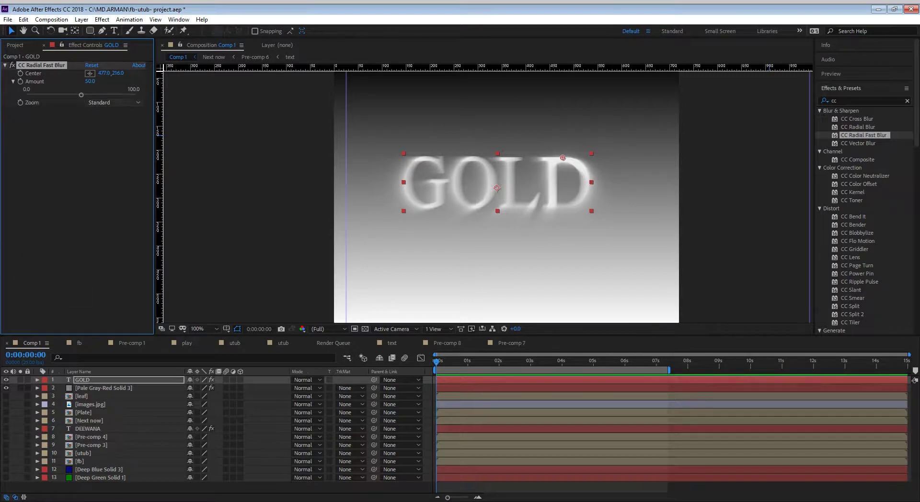
left_click(114, 103)
left_click(108, 120)
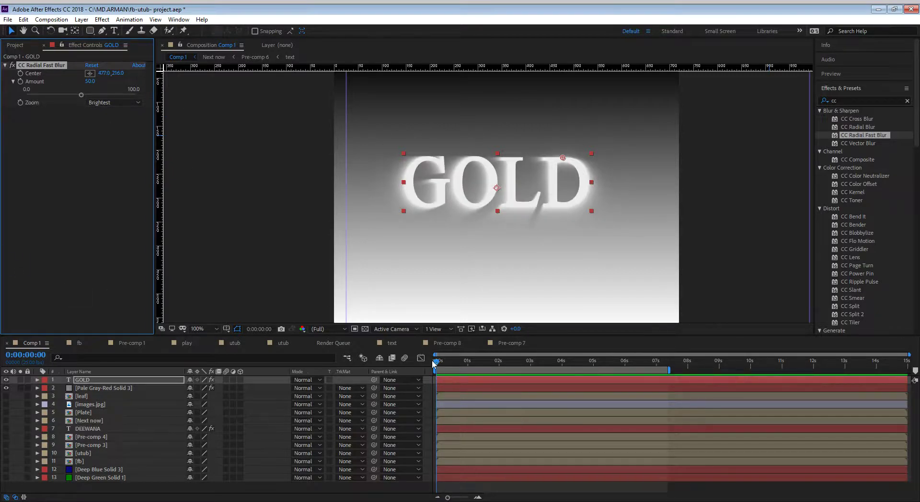
Step: Animate the blur's Center from 256, 249 at 0:00:00:00 to 1159, 249 at 0:00:02:06
left_click_drag(125, 72, 1, 75)
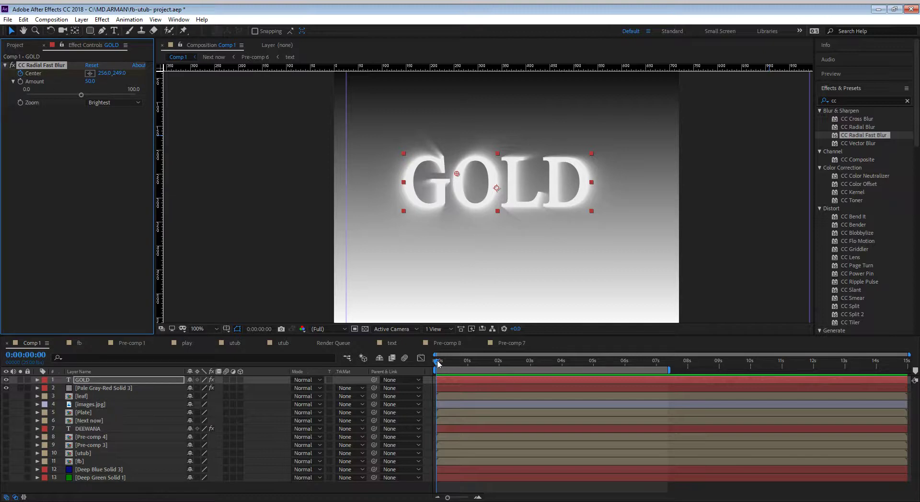
left_click_drag(438, 364, 508, 366)
left_click_drag(103, 73, 497, 96)
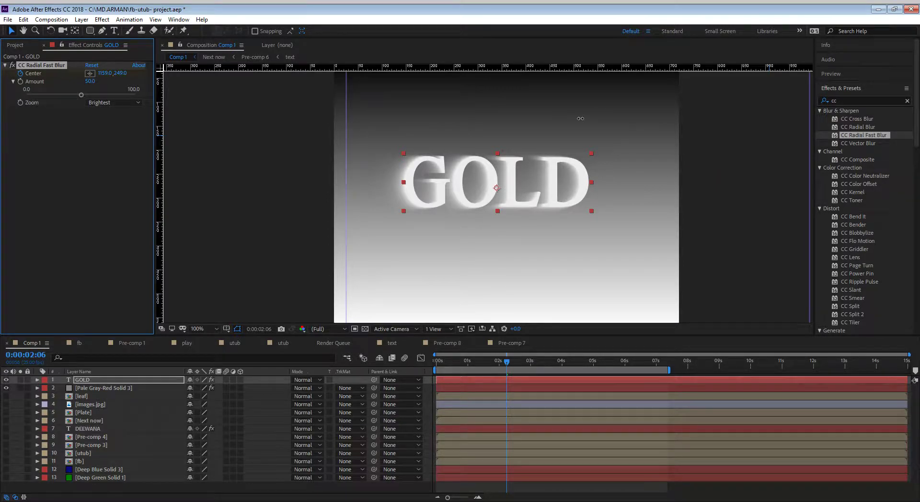
Step: Raise the blur Amount to 85.5 and keyframe it down to 0 at 0:00:03:02
left_click_drag(78, 92, 119, 96)
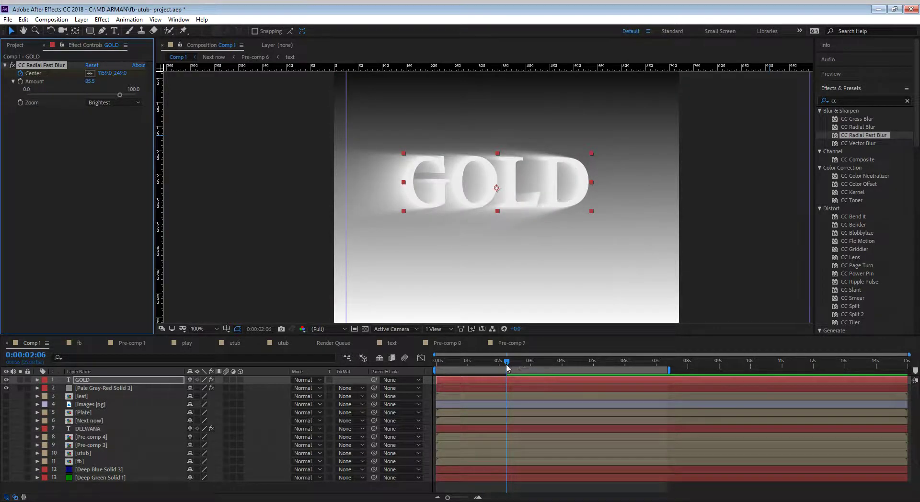
left_click_drag(508, 368, 533, 368)
left_click(20, 81)
left_click_drag(121, 95, 27, 95)
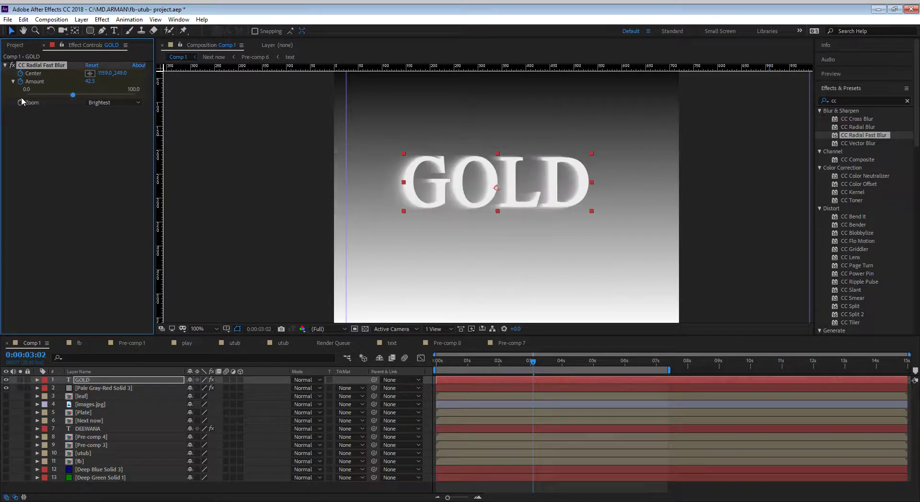
Step: Preview the animated radial blur from the start of the composition and scrub back to 0:00:01:06
key("Home")
key("space")
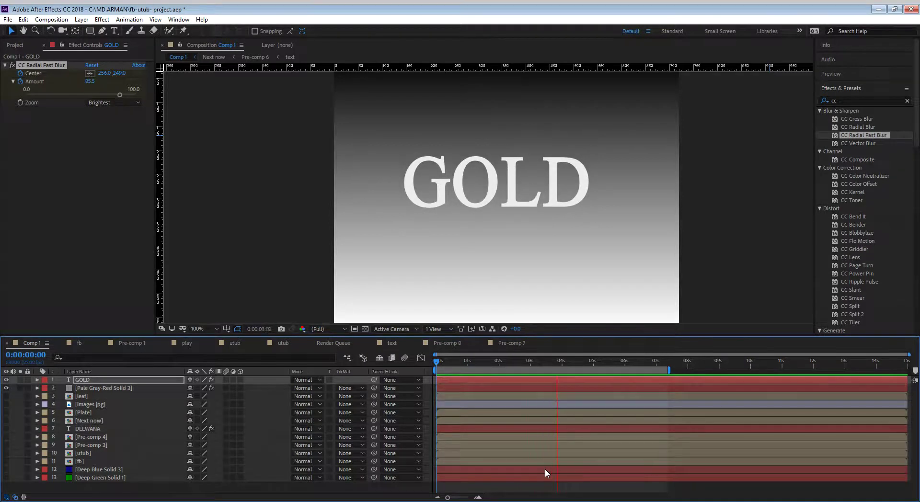
key("space")
left_click_drag(528, 372, 476, 373)
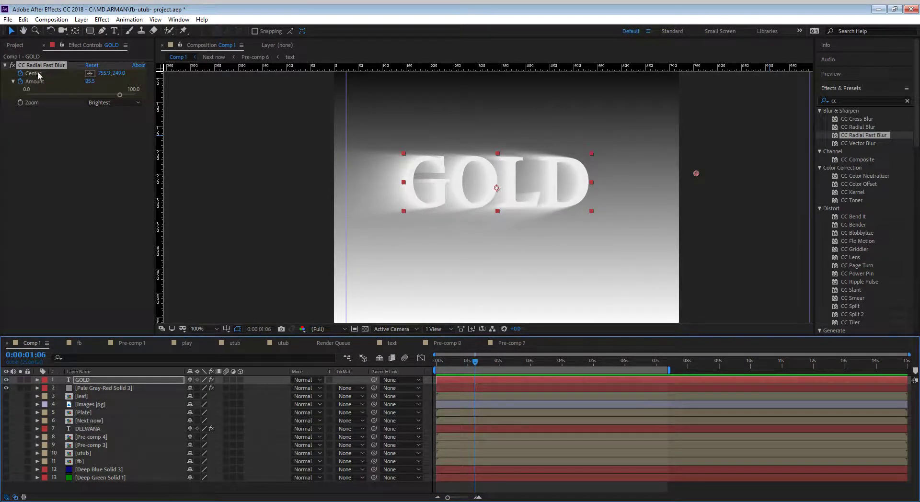
Step: Try CC Radial Blur on the GOLD text with Amount -250 and Quality 73.4, and remove the effect
left_click(847, 127)
left_click_drag(838, 129, 549, 164)
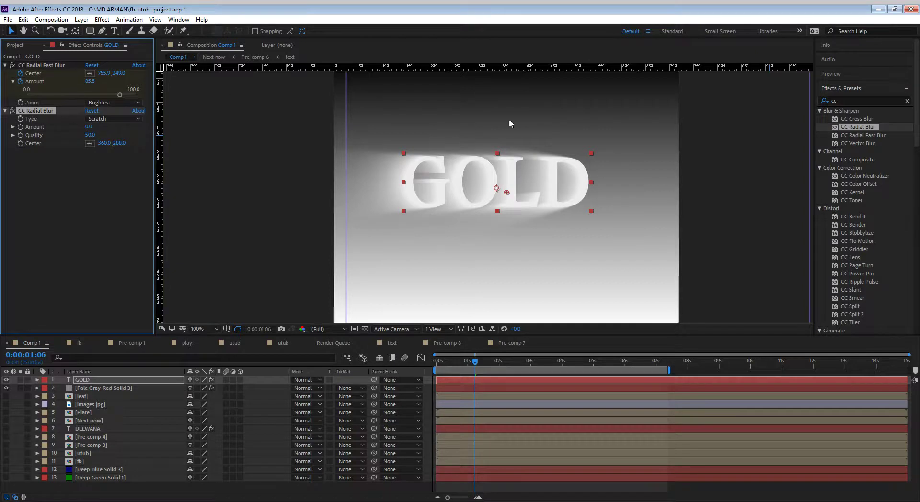
left_click_drag(211, 142, 128, 156)
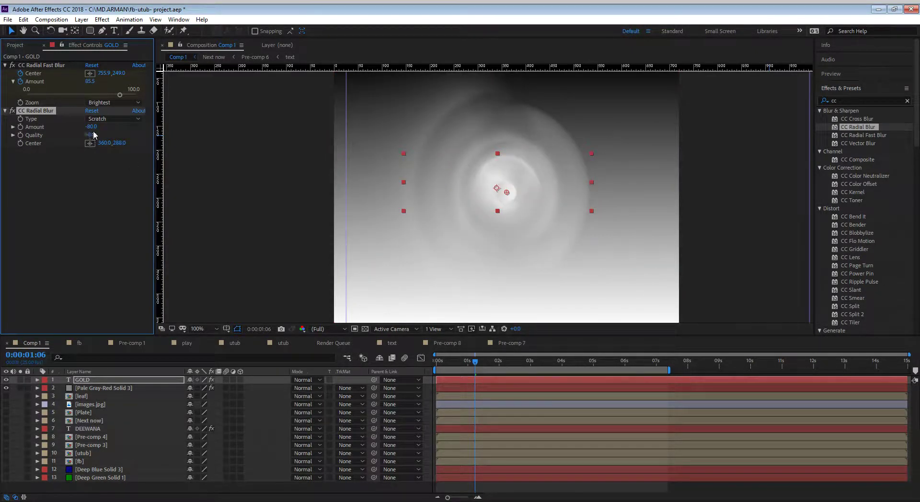
left_click_drag(93, 127, 45, 129)
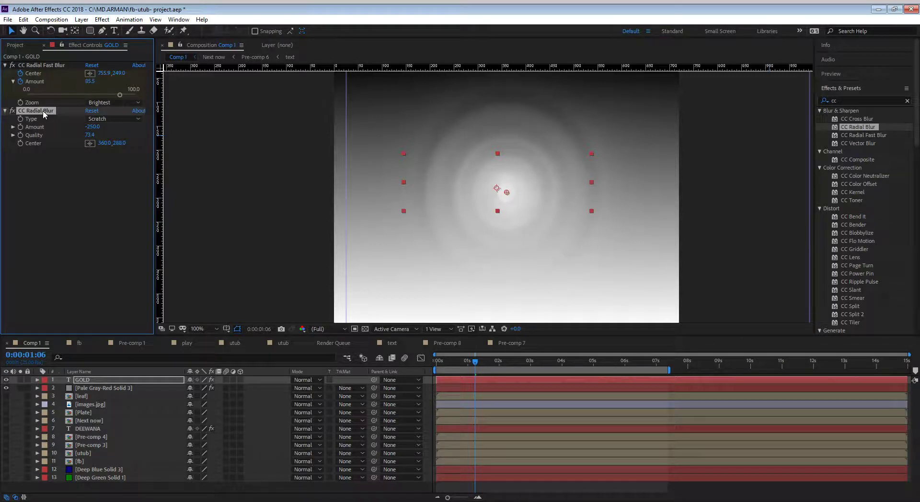
key("Delete")
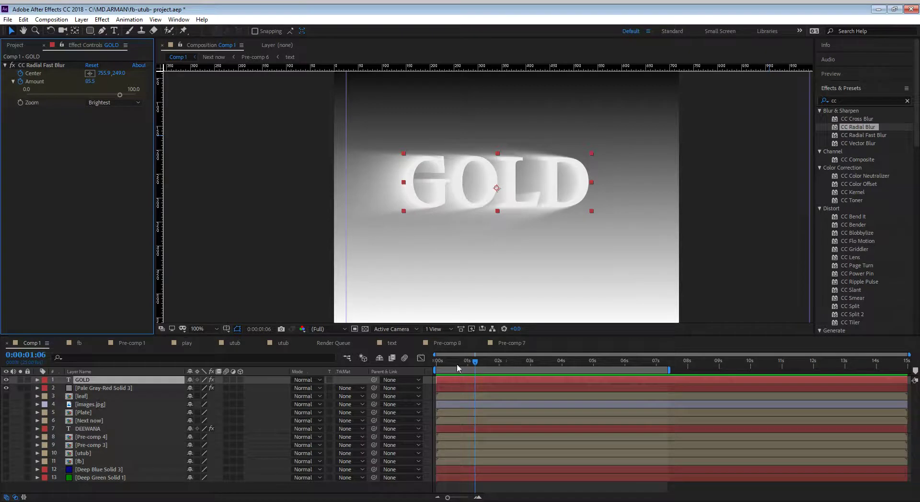
Step: Change the fill color of the GOLD text to dark red
left_click(439, 369)
left_click_drag(439, 369, 482, 369)
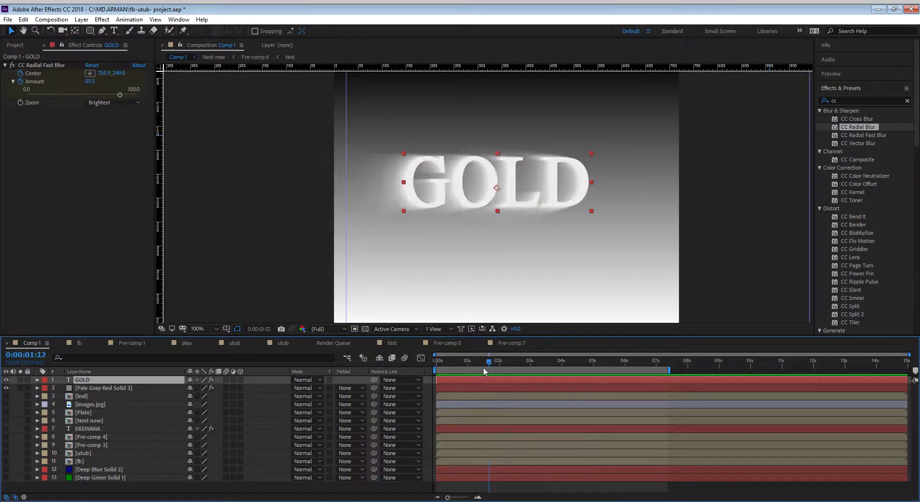
left_click(906, 99)
left_click(873, 73)
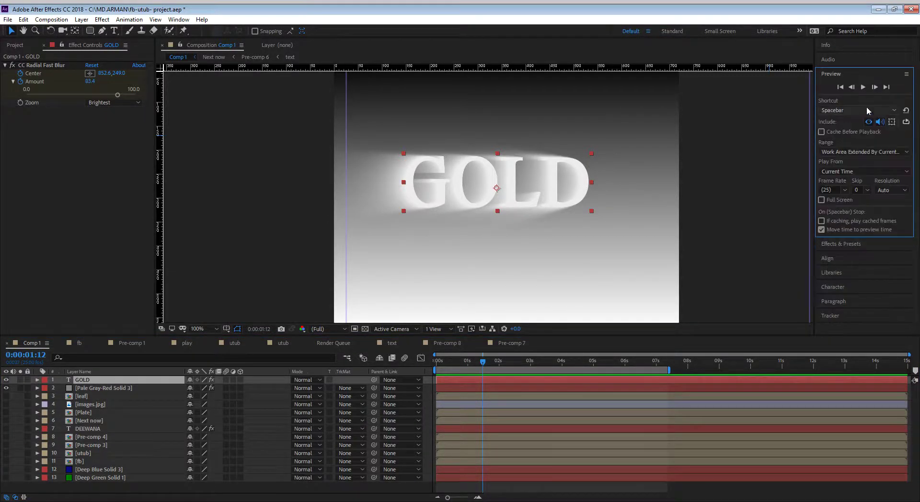
left_click(843, 284)
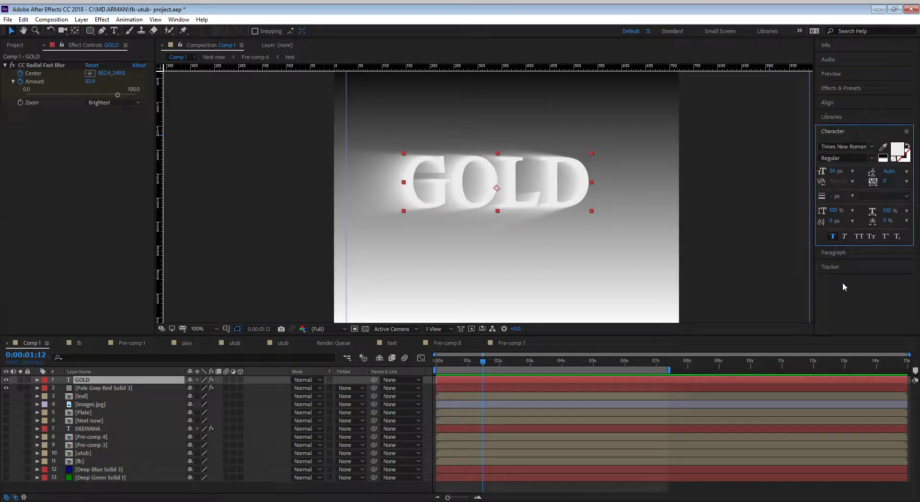
left_click(895, 153)
key("Return")
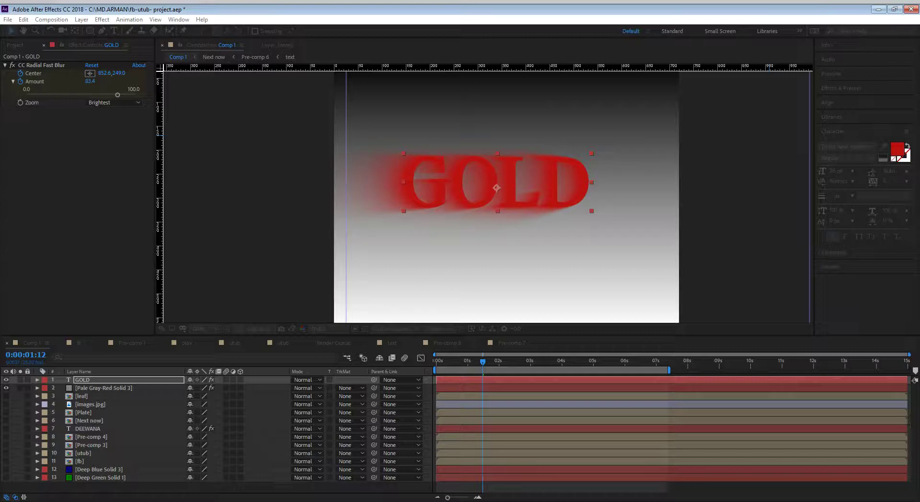
left_click(685, 258)
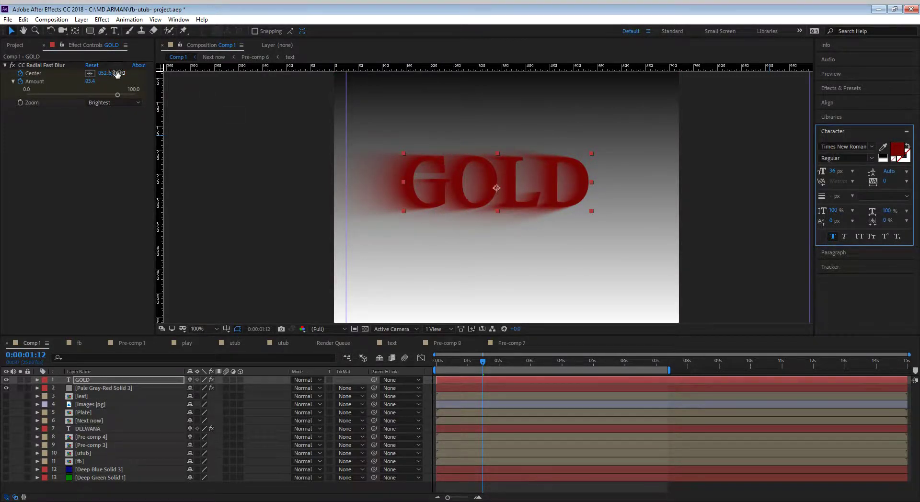
Step: Try a vertical blur center of 393, undo it, and preview the red text animation
mouse_move(117, 74)
left_mouse_down()
mouse_move(221, 79)
mouse_move(175, 83)
left_mouse_up()
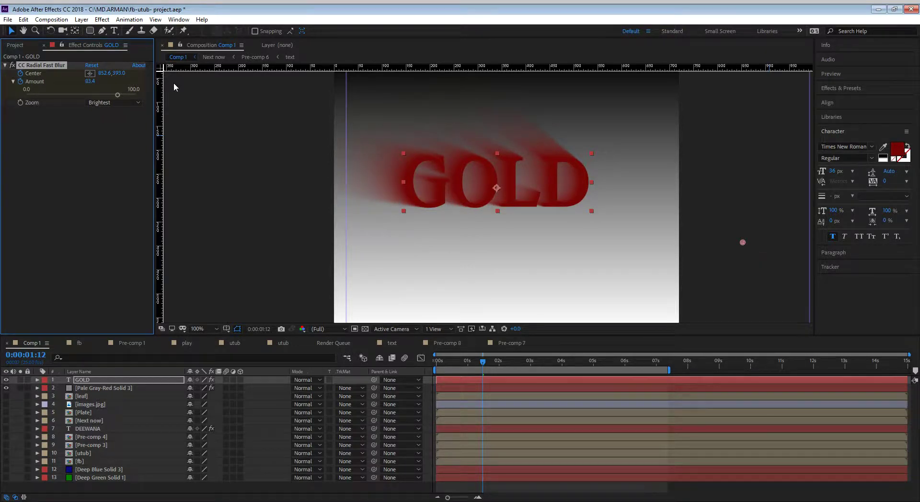
key("ctrl+z")
key("space")
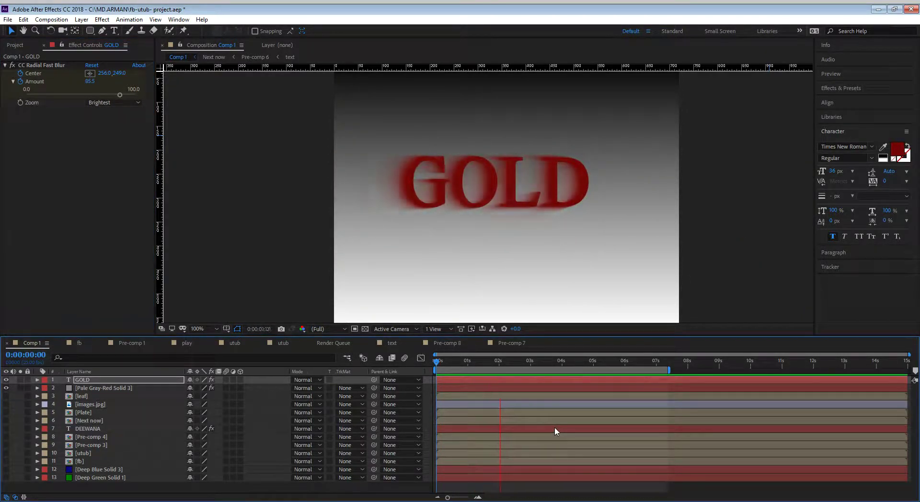
key("space")
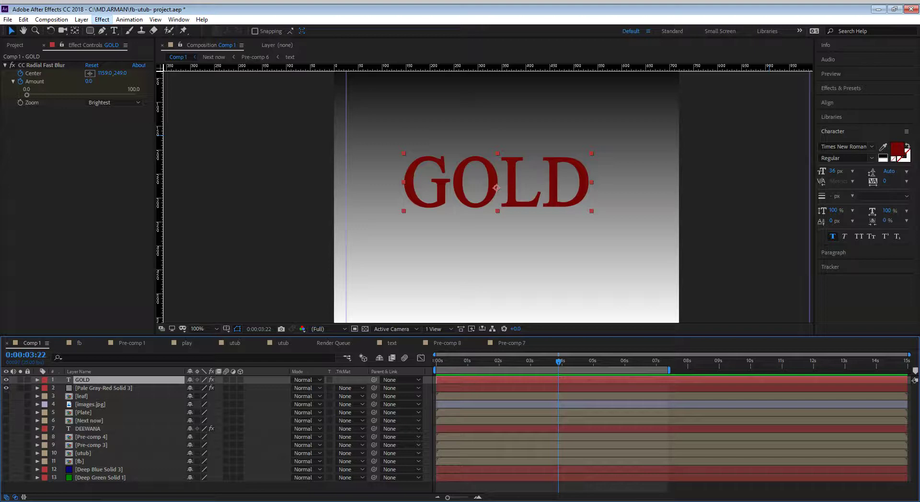
Step: Add a Drop Shadow effect to the GOLD text with Softness 18
left_click(102, 19)
left_click(260, 296)
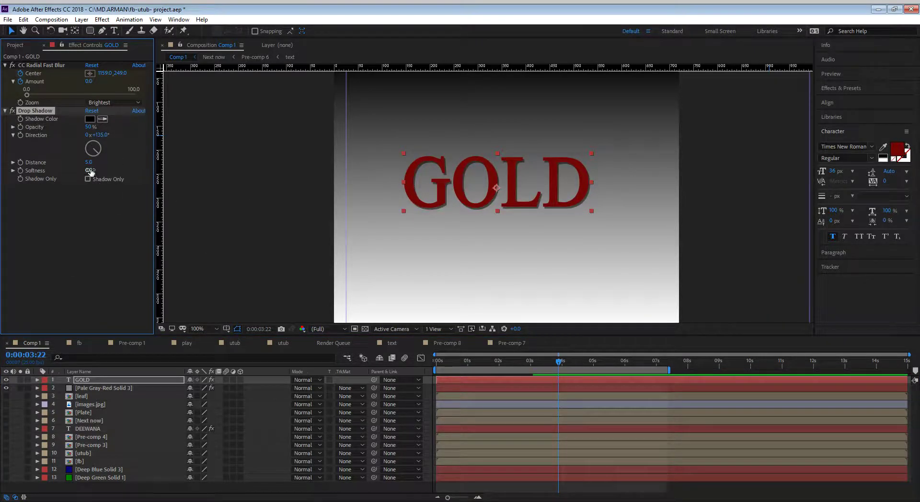
left_click_drag(96, 170, 98, 170)
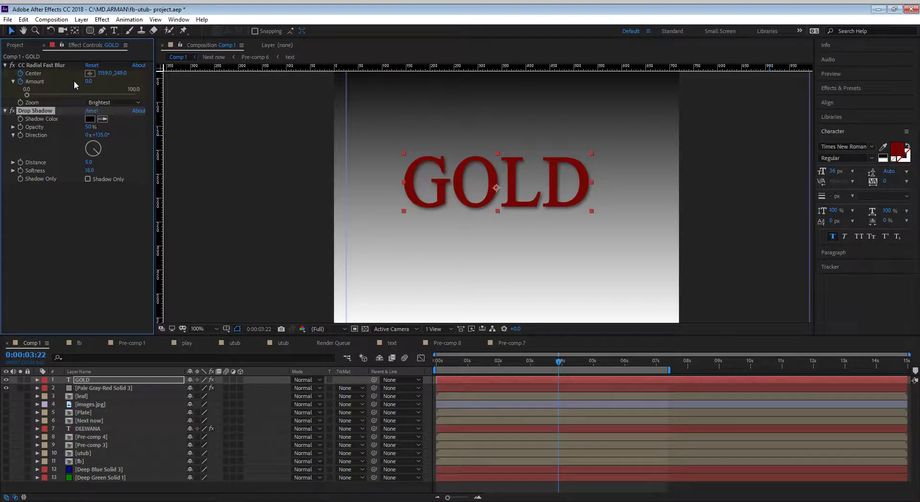
Step: Duplicate the Drop Shadow effect on the GOLD text so that four copies are stacked, undoing the surplus duplicates
left_click(39, 64)
left_click(33, 111)
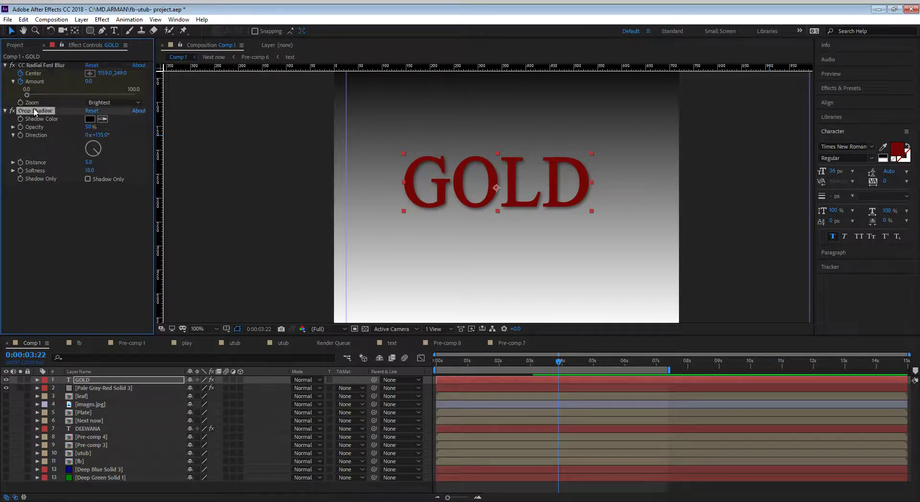
key("ctrl+d")
key("ctrl+d")
key("ctrl+d")
key("ctrl+d")
key("ctrl+d")
key("ctrl+d")
key("ctrl+d")
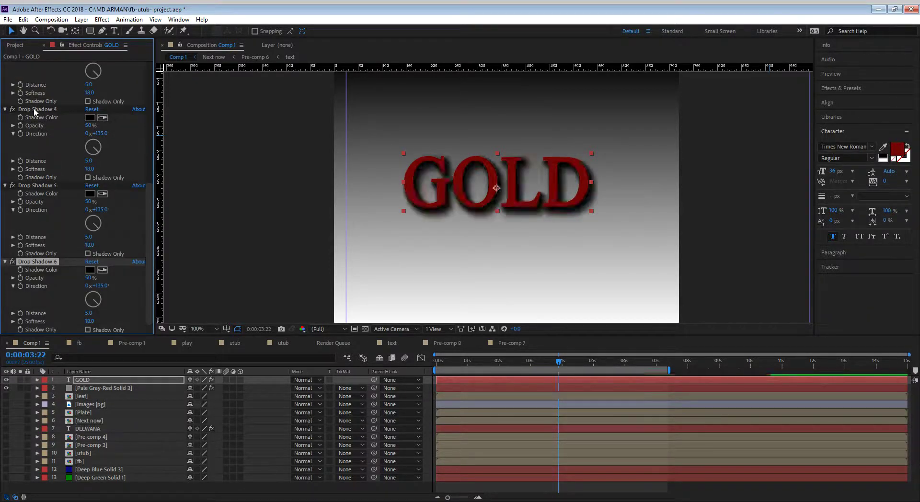
key("ctrl+z")
key("ctrl+z")
key("ctrl+z")
key("ctrl+z")
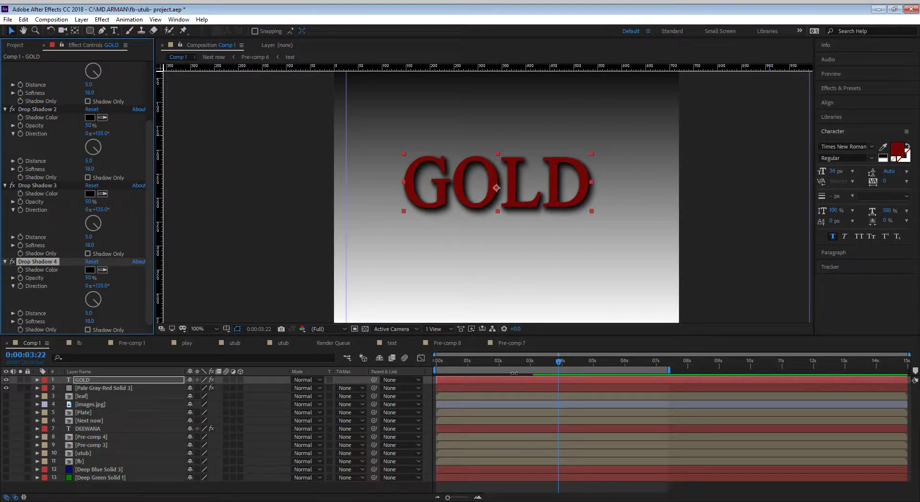
Step: Preview the GOLD animation with the stacked drop shadows from the start of the composition
key("Home")
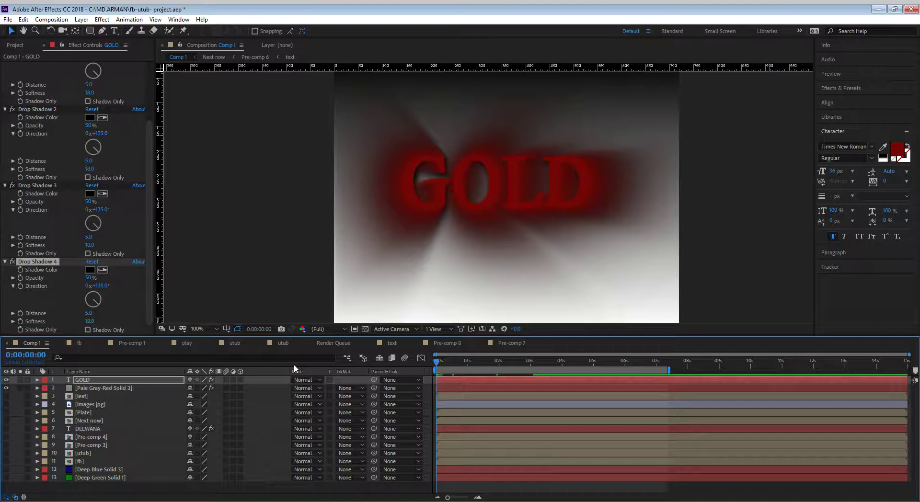
key("space")
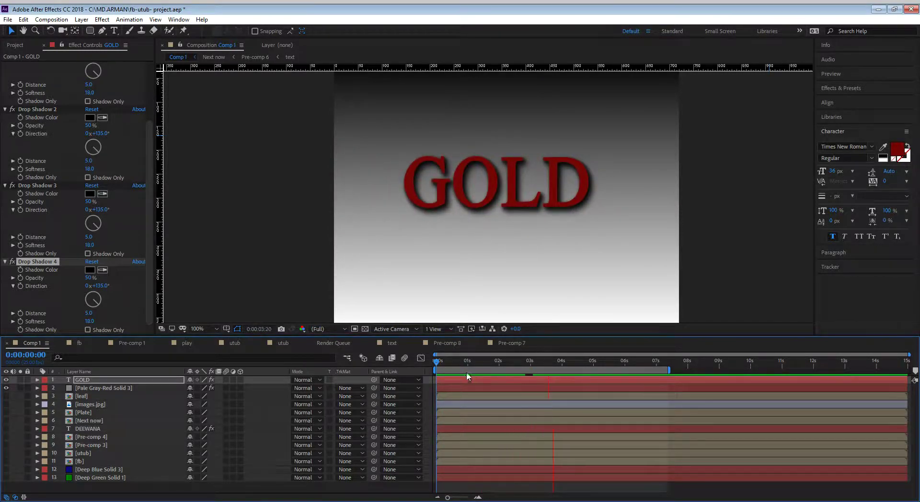
key("space")
key("space")
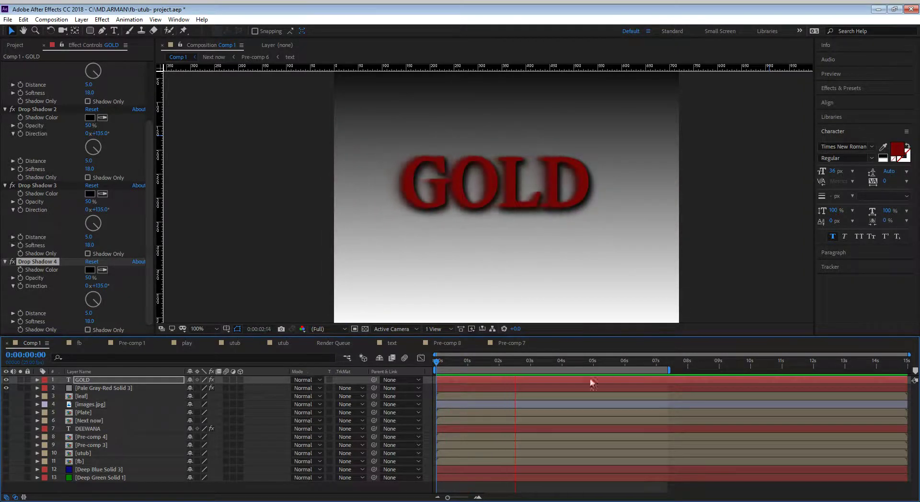
key("space")
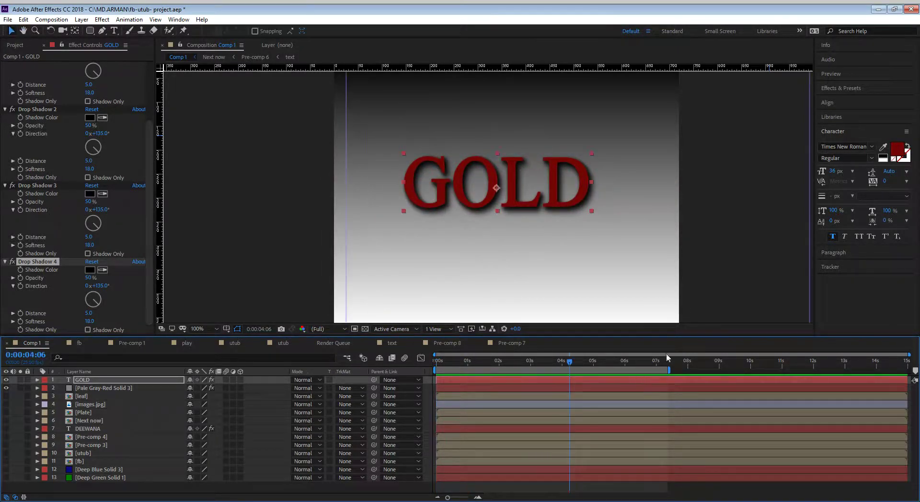
Step: Move the GOLD text slightly down toward the center of the frame and preview the animation
left_click_drag(483, 202, 487, 226)
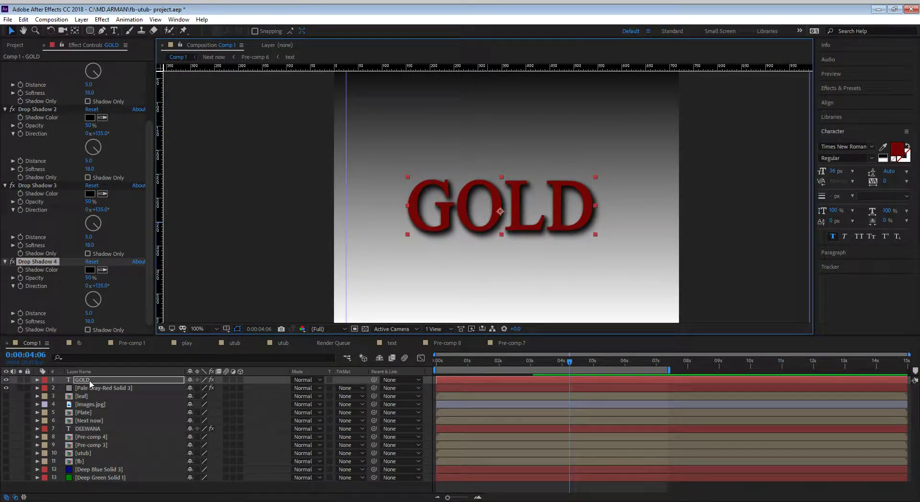
key("space")
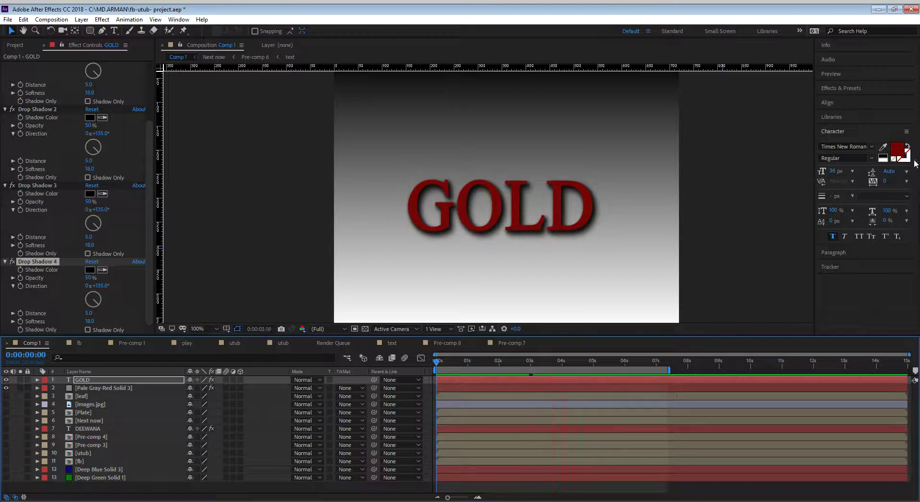
key("space")
Step: Find the CC effects and apply CC Light Sweep to the GOLD text
left_click(839, 88)
left_click(834, 98)
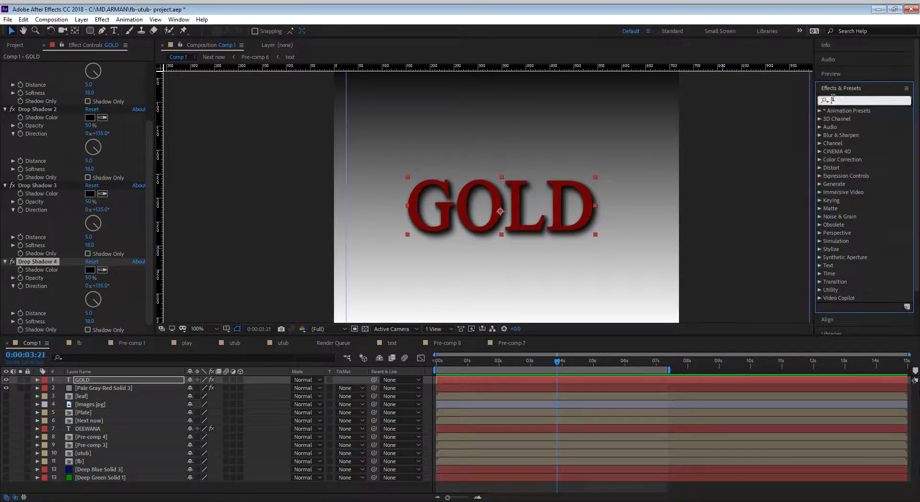
type("cc")
scroll(876, 254, "down", 5)
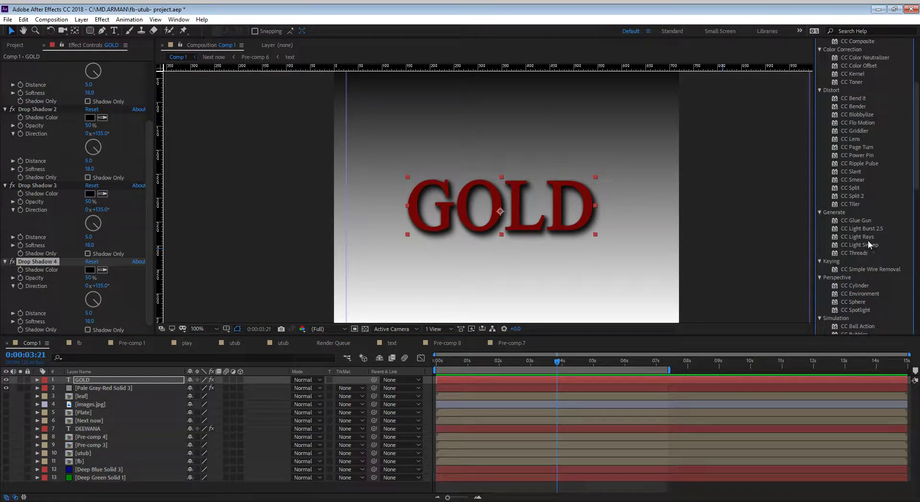
left_click_drag(871, 245, 585, 214)
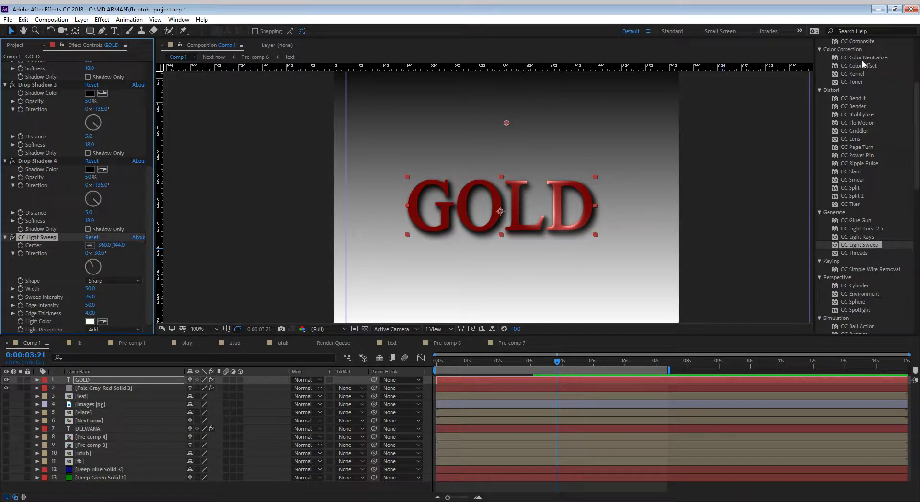
Step: Set the CC Light Sweep light color to bright red and its Sweep Intensity to 113
left_click(93, 322)
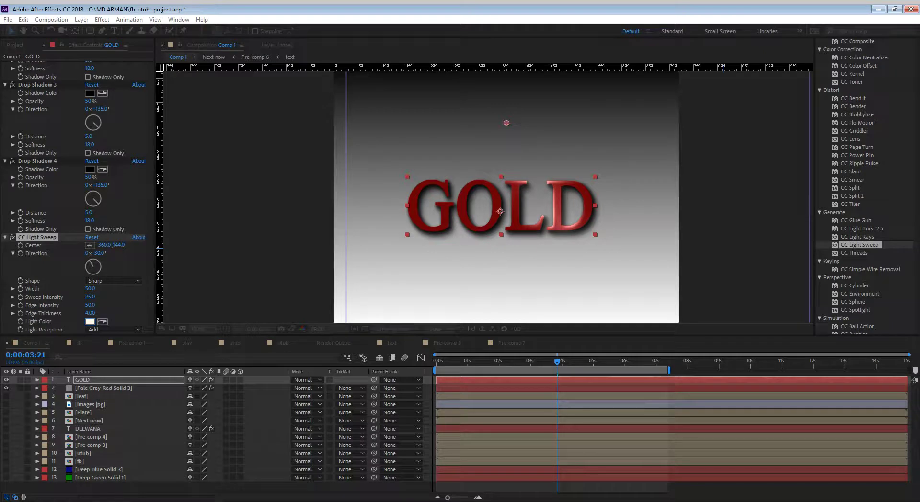
left_click(547, 244)
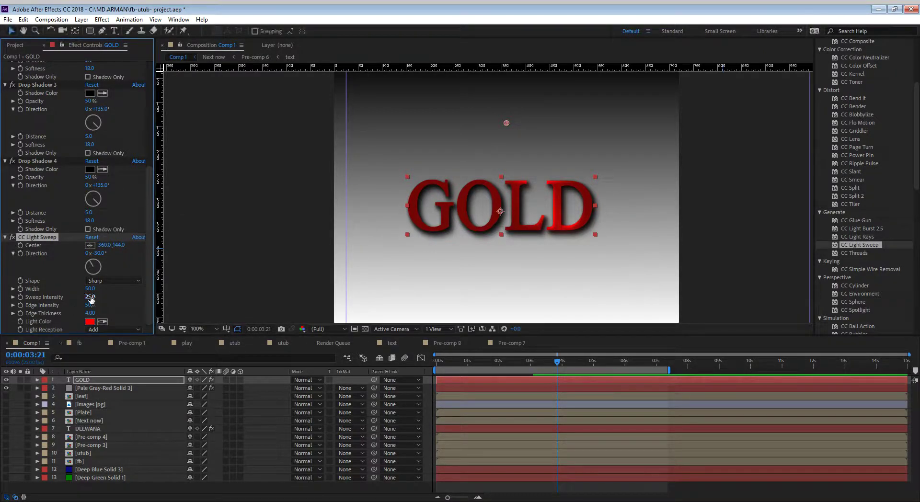
left_click_drag(111, 296, 145, 301)
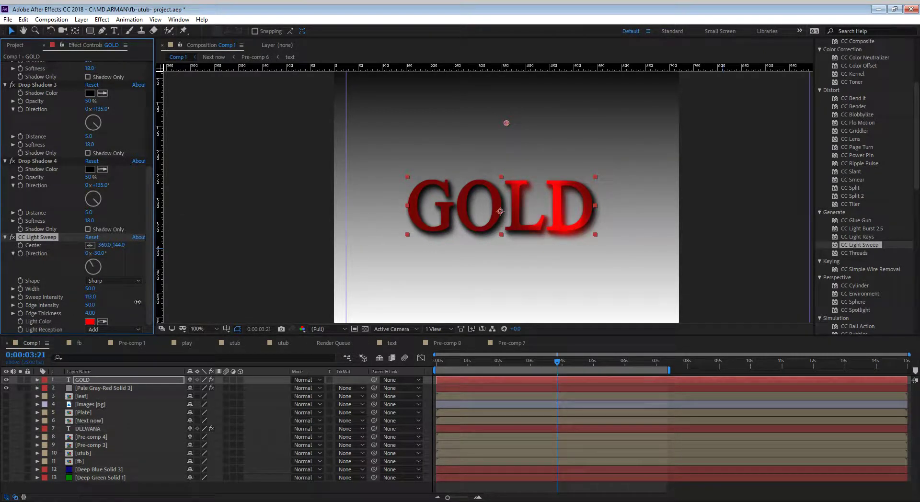
Step: Keyframe the CC Light Sweep Center from -137, 31 at 0:00:03:10 to 525, 31 at 0:00:04:07
left_click_drag(119, 244, 43, 246)
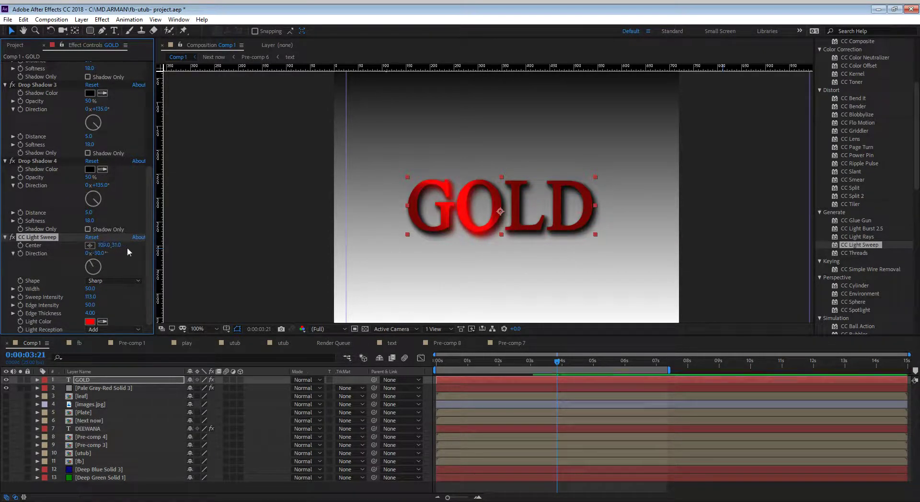
left_click_drag(104, 247, 48, 246)
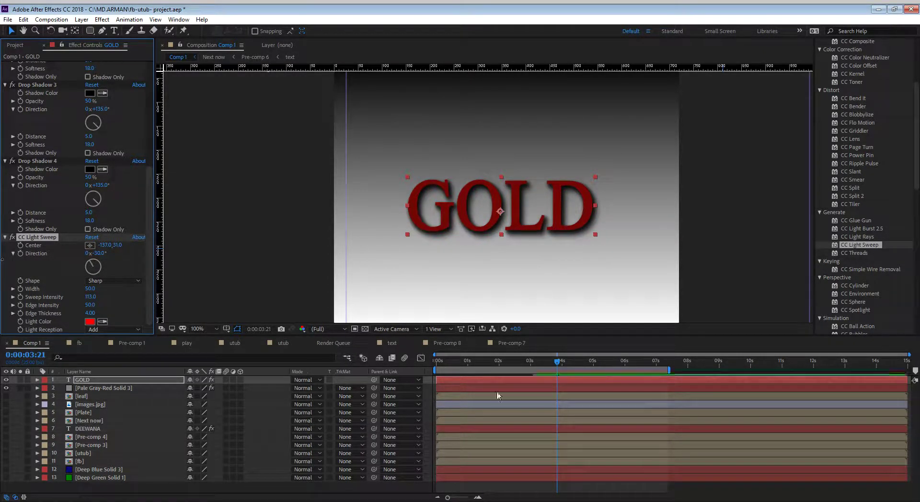
mouse_move(557, 365)
left_mouse_down()
mouse_move(510, 374)
mouse_move(544, 372)
left_mouse_up()
left_click(28, 247)
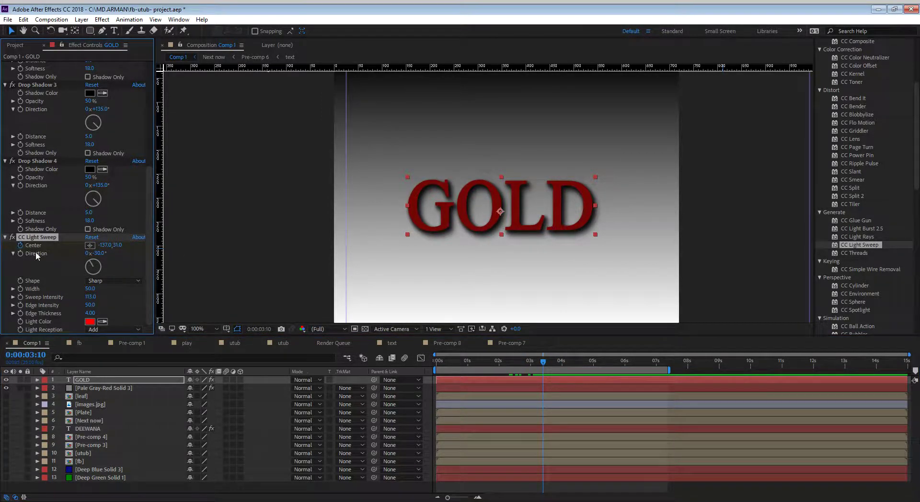
left_click_drag(550, 365, 574, 378)
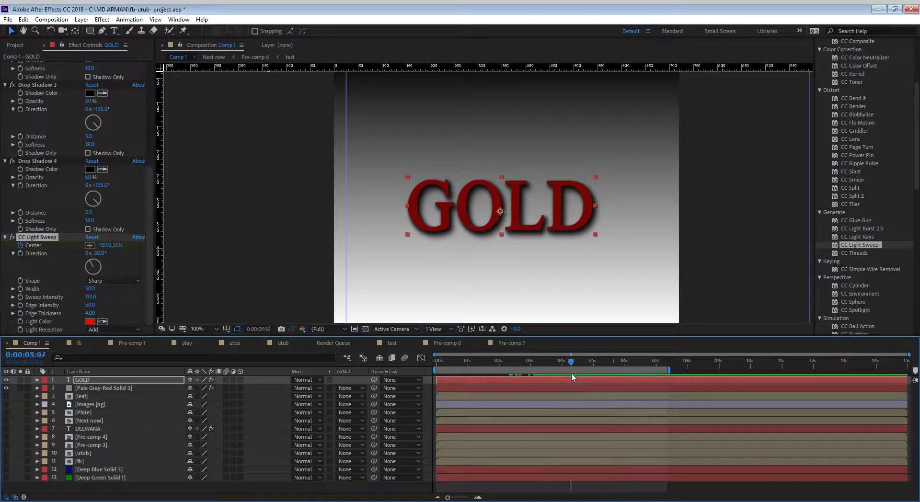
left_click_drag(114, 245, 435, 259)
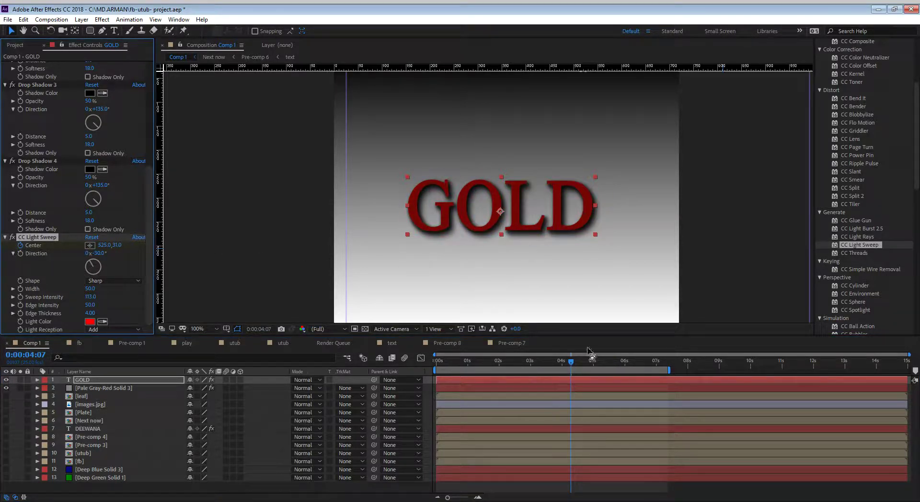
Step: Preview the light sweep across the GOLD text from the start of the composition
left_click_drag(571, 363, 283, 279)
key("space")
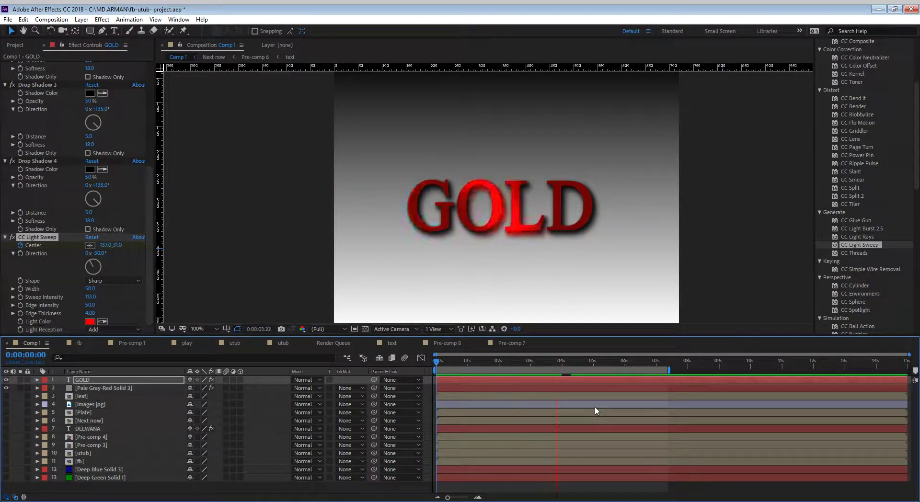
Step: Reveal the GOLD layer's keyframes and move the last Light Sweep Center keyframe out to about 6.2 seconds
left_click(560, 380)
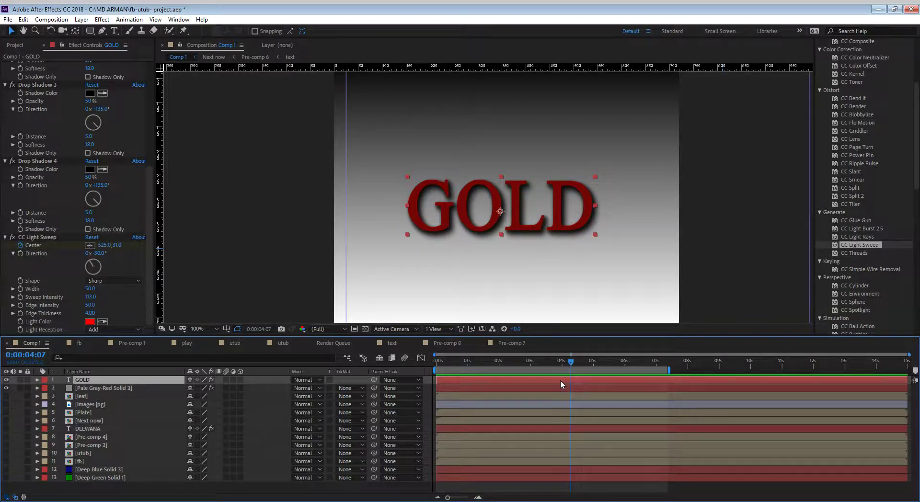
key("u")
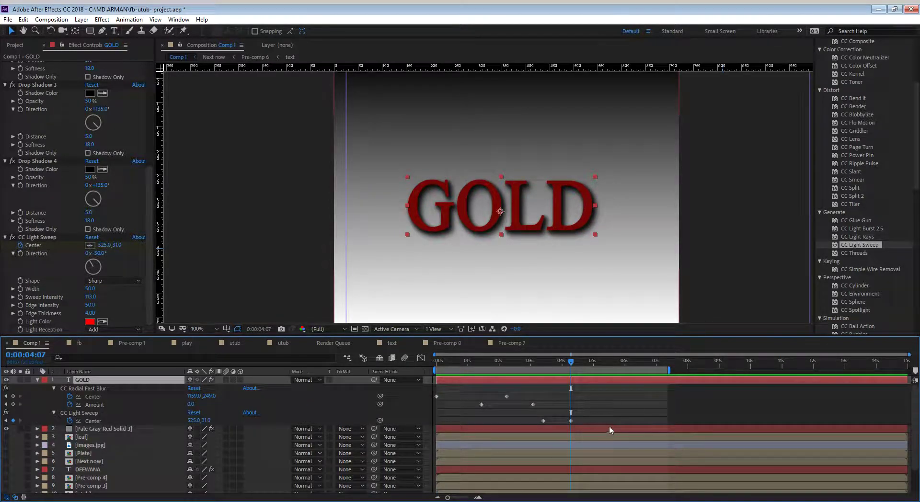
mouse_move(571, 421)
left_mouse_down()
mouse_move(637, 421)
mouse_move(553, 423)
left_mouse_up()
Step: Apply Easy Ease to the CC Radial Fast Blur Center and Amount keyframes and preview the animation from the start
left_click_drag(471, 403, 425, 382)
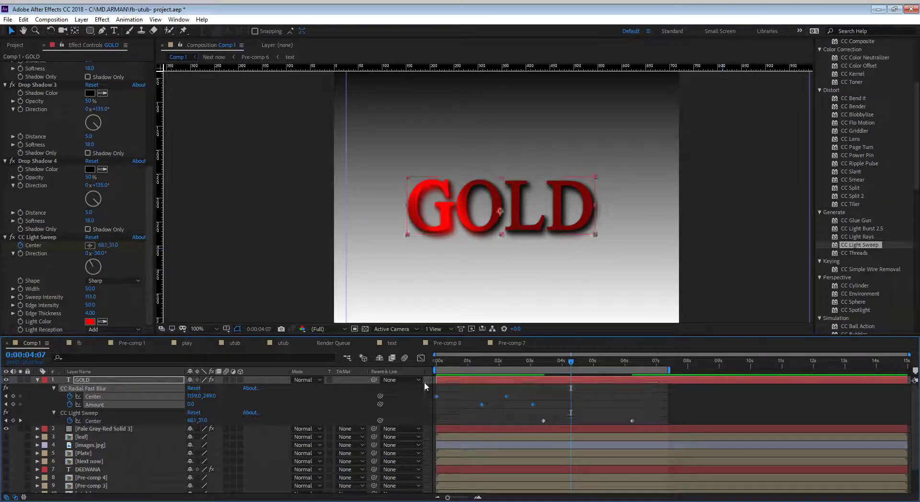
key("Home")
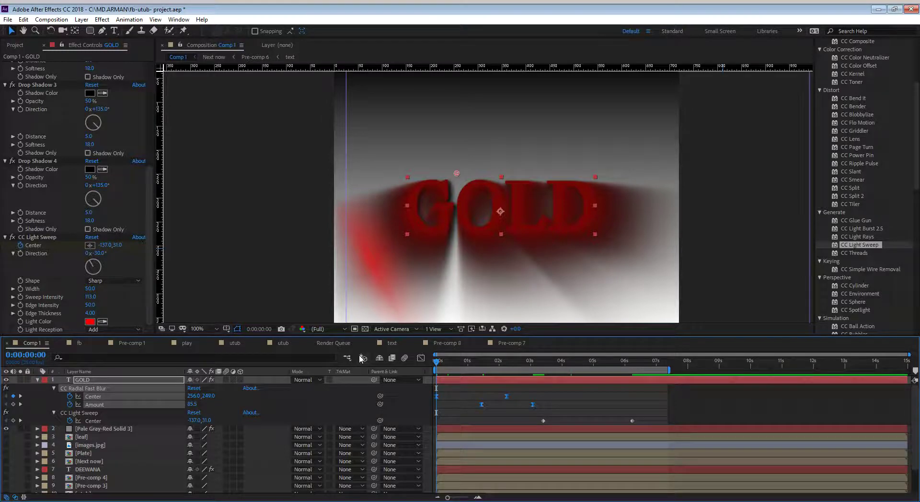
key("space")
key("space")
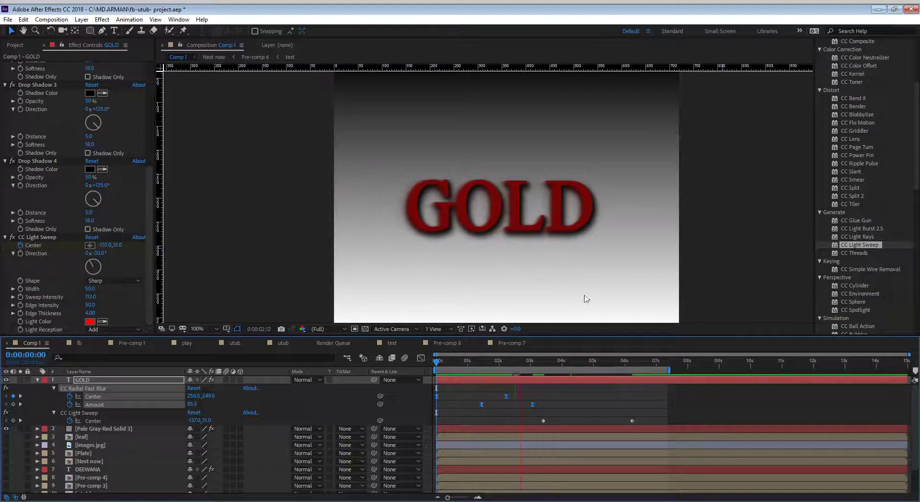
key("space")
Step: Shift both Radial Fast Blur Amount keyframes earlier, to about 0.8 and 2.4 seconds, and preview the animation
left_click_drag(493, 367, 473, 377)
left_click(534, 394)
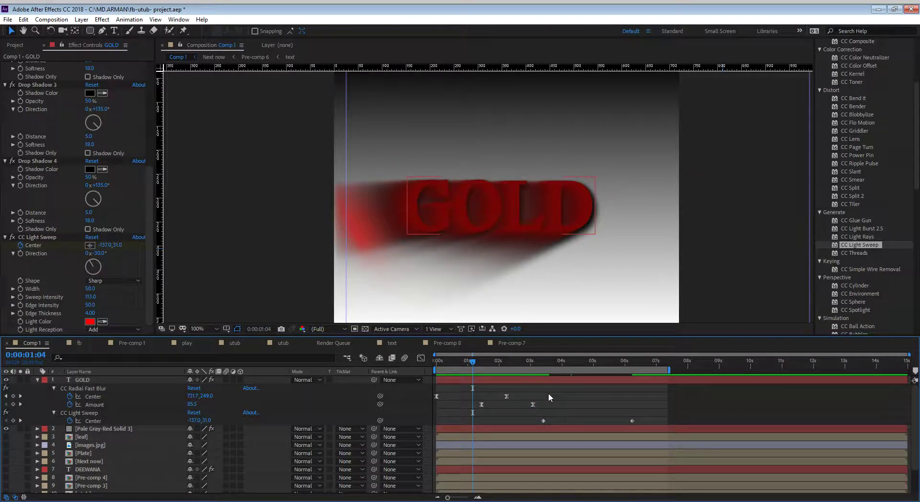
left_click_drag(540, 406, 459, 405)
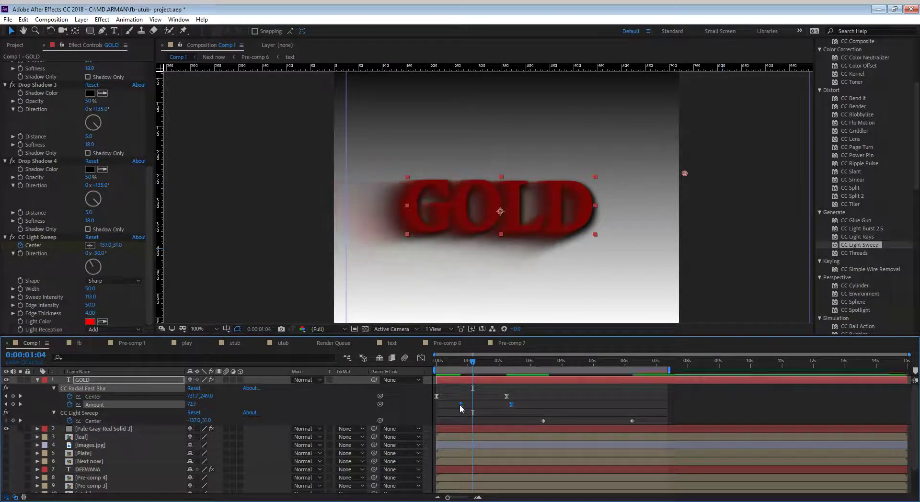
key("Home")
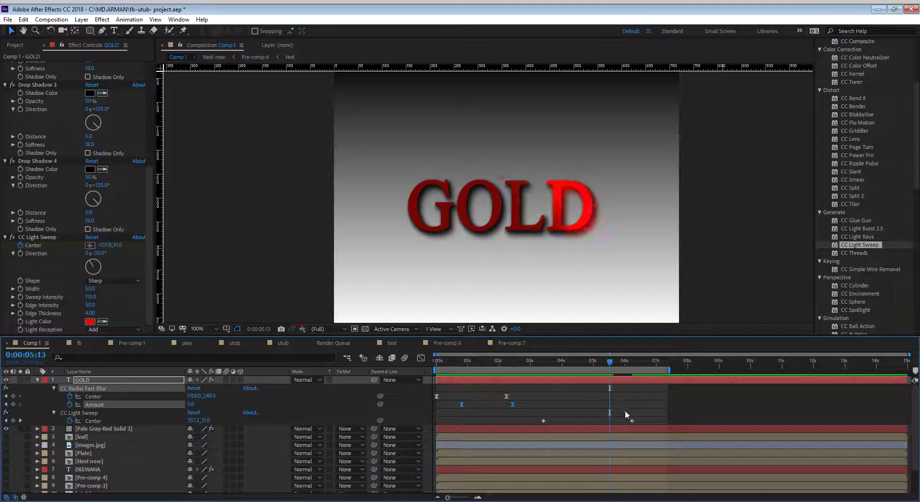
Step: Shift both Light Sweep Center keyframes earlier, to about 2.4 and 5.3 seconds, and apply Easy Ease to them
left_click_drag(653, 418, 513, 421)
left_click_drag(626, 419, 500, 424)
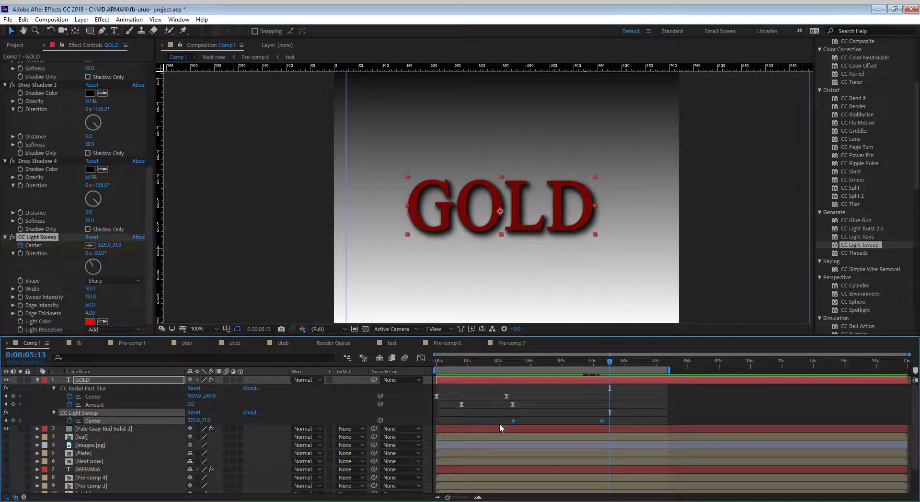
key("F9")
Step: Preview the retimed GOLD animation from the start of the composition
left_click_drag(519, 362, 438, 370)
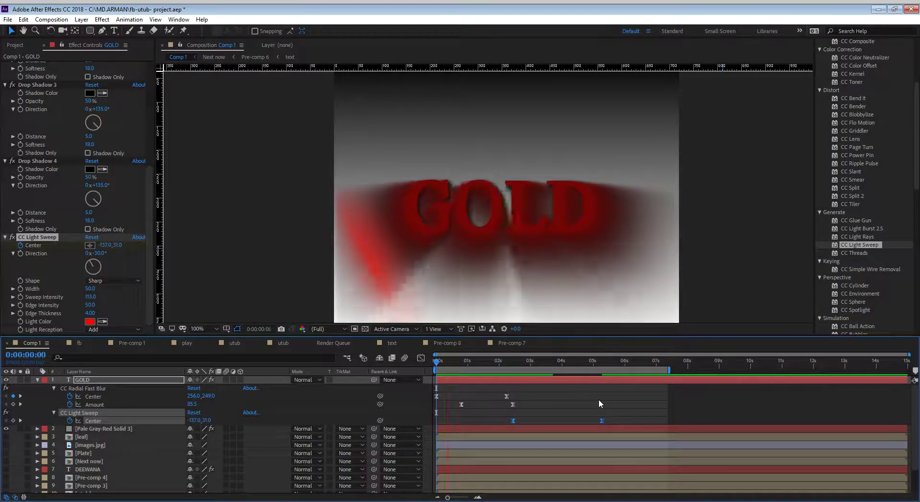
key("space")
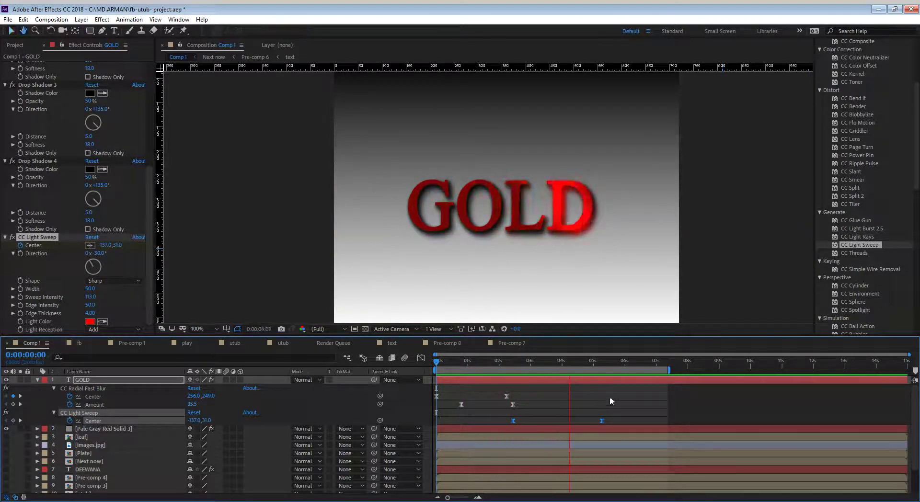
key("space")
Step: Set the CC Light Sweep Width to 86 and darken its light color to a deeper red
left_click(563, 364)
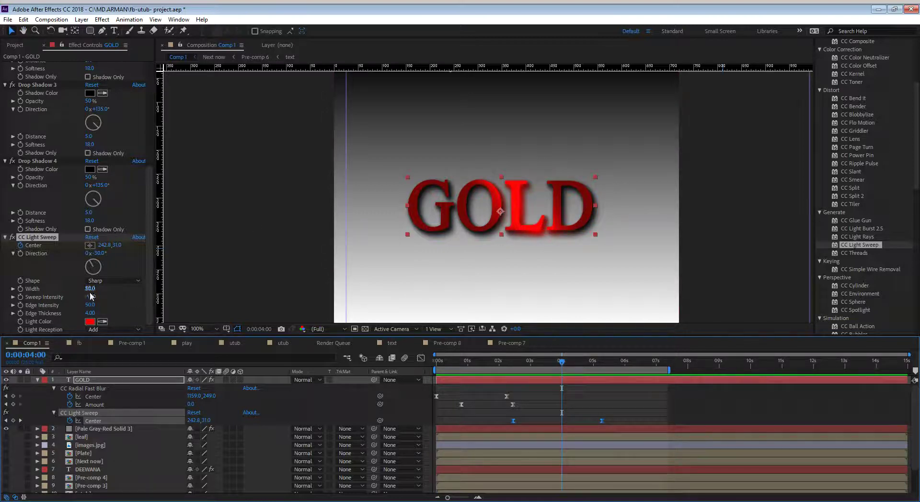
left_click_drag(90, 289, 105, 289)
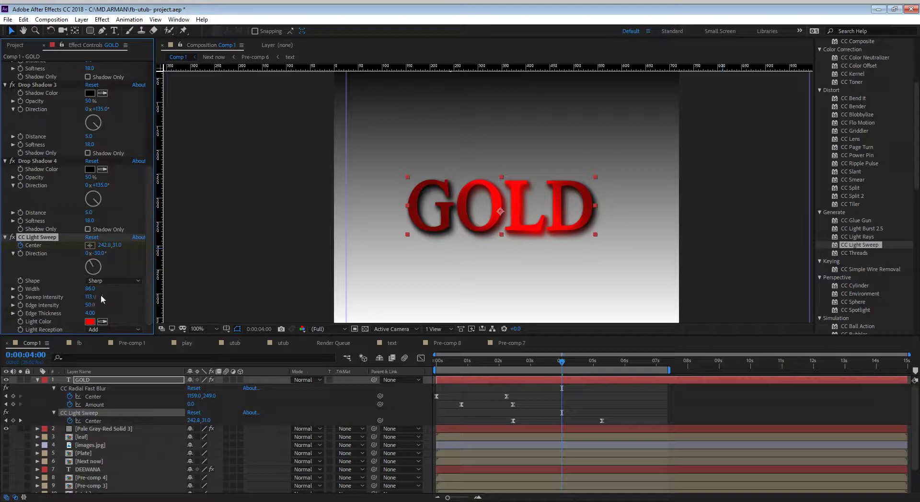
left_click(89, 322)
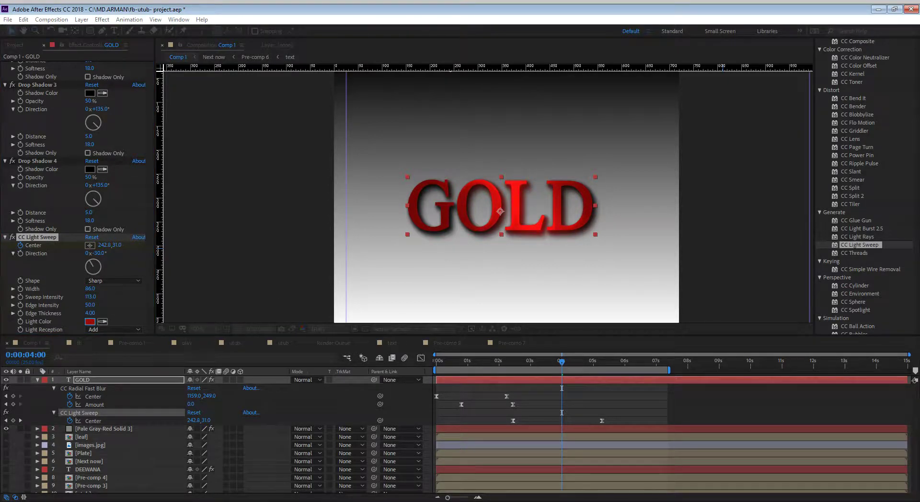
key("Return")
Step: Preview the wider, darker light sweep from the start of the composition
key("Home")
key("space")
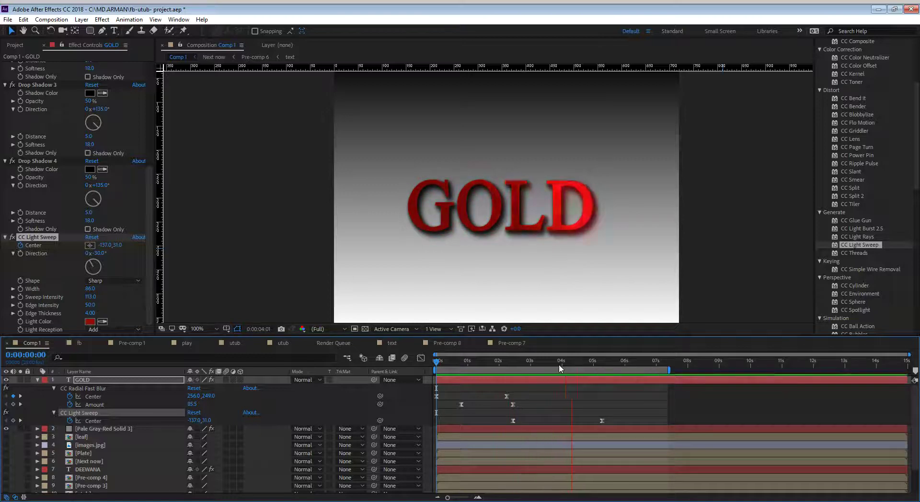
key("space")
Step: Darken the CC Light Sweep light color further to a deep maroon and preview the animation
left_click_drag(516, 367, 551, 373)
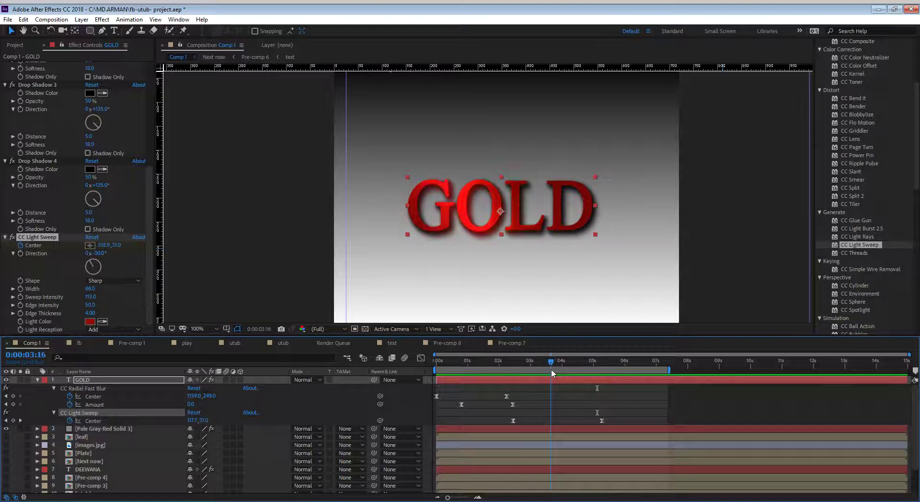
left_click(90, 320)
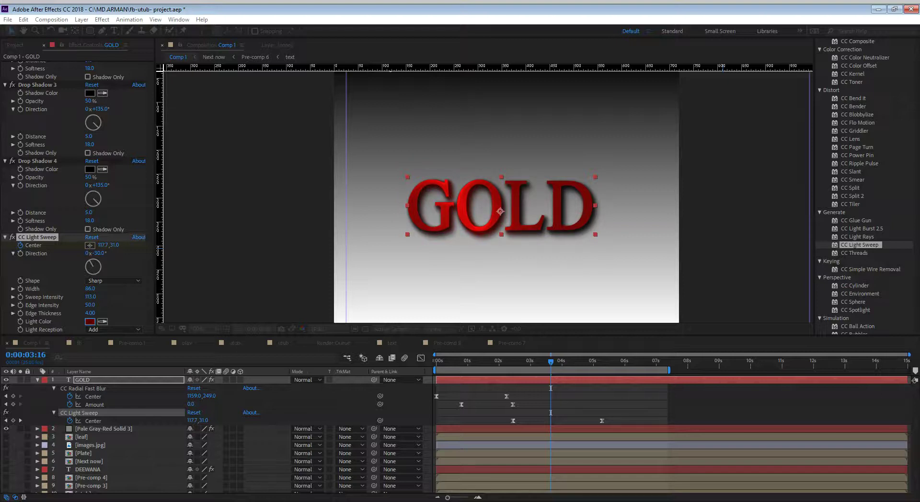
key("Return")
key("space")
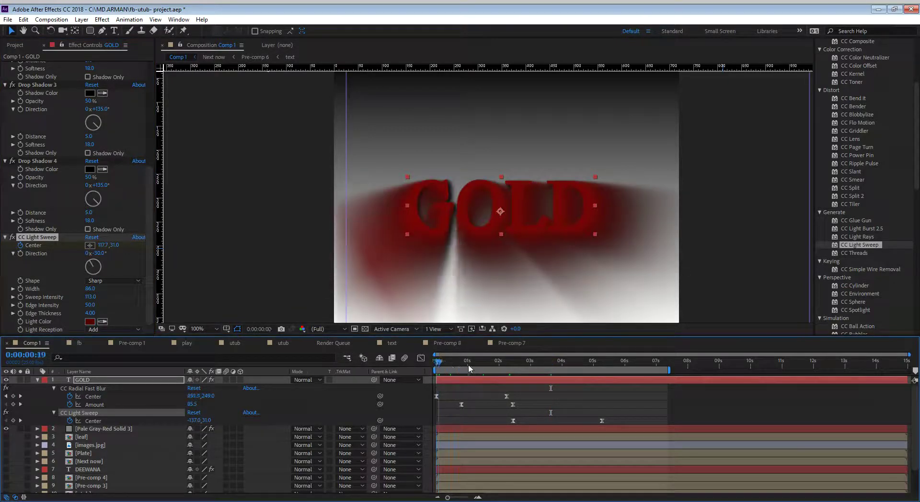
Step: Set the shadow color of Drop Shadow 4 to white with the time at 0:00:03:16
left_click(516, 363)
mouse_move(537, 364)
left_mouse_down()
mouse_move(568, 366)
mouse_move(551, 367)
left_mouse_up()
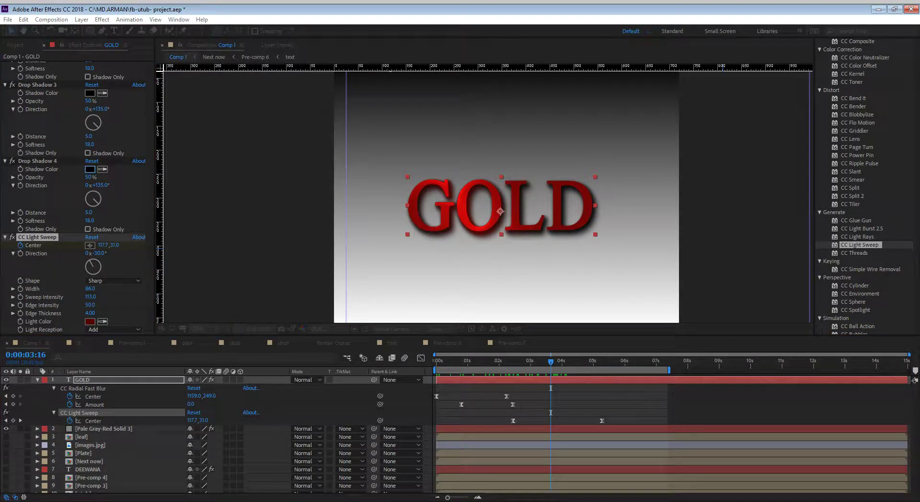
left_click(382, 203)
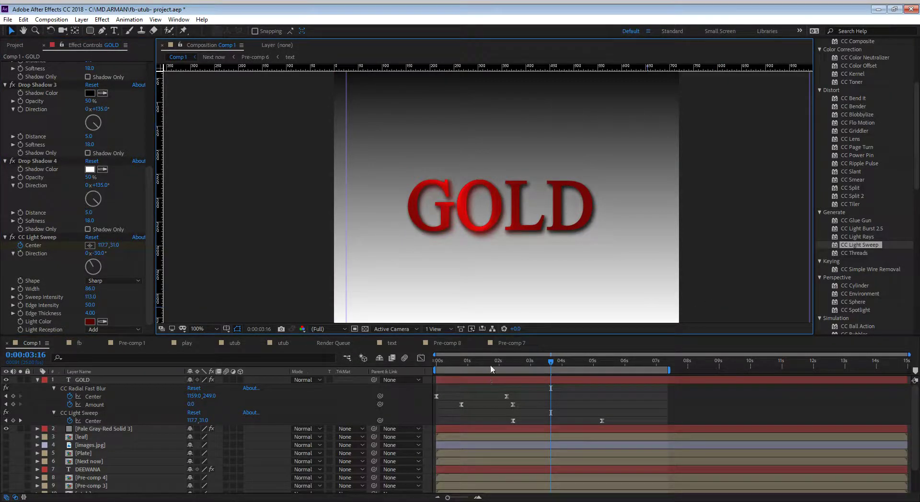
Step: Preview the GOLD animation from the start, then collapse the GOLD layer's properties in the timeline
left_click(581, 385)
key("Home")
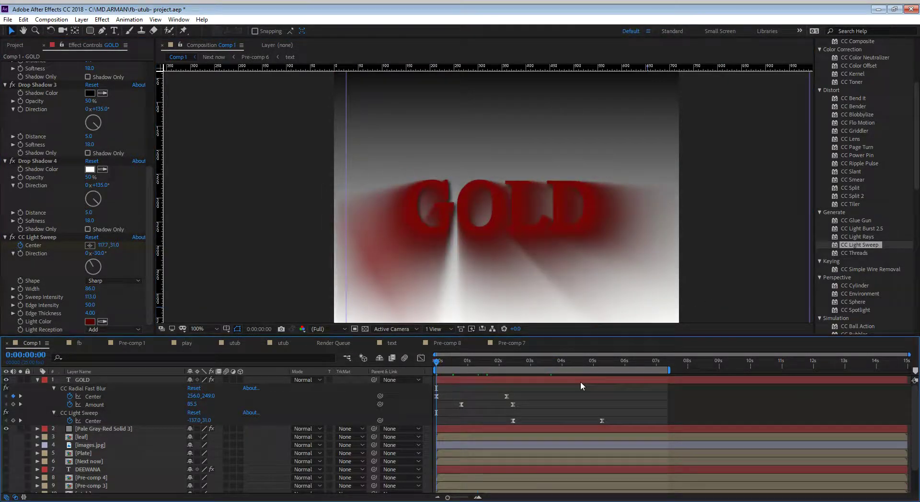
key("space")
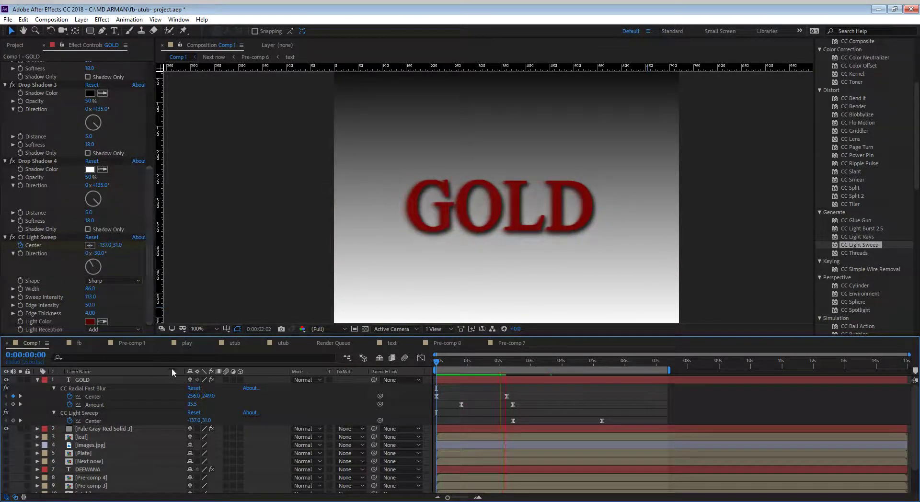
key("space")
left_click(37, 380)
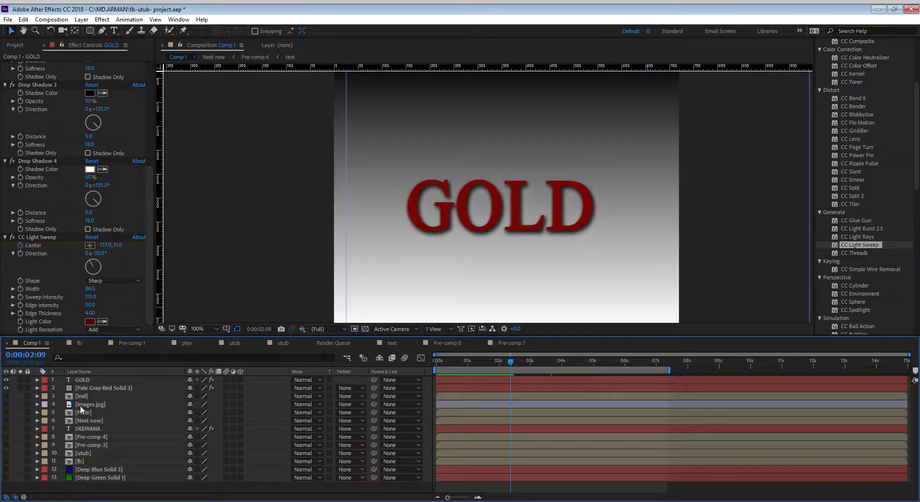
Step: Apply the CC Flo Motion effect to the GOLD text layer and try out its Amount 1 distortion, undoing the trial value
left_click(86, 380)
scroll(879, 196, "up", 5)
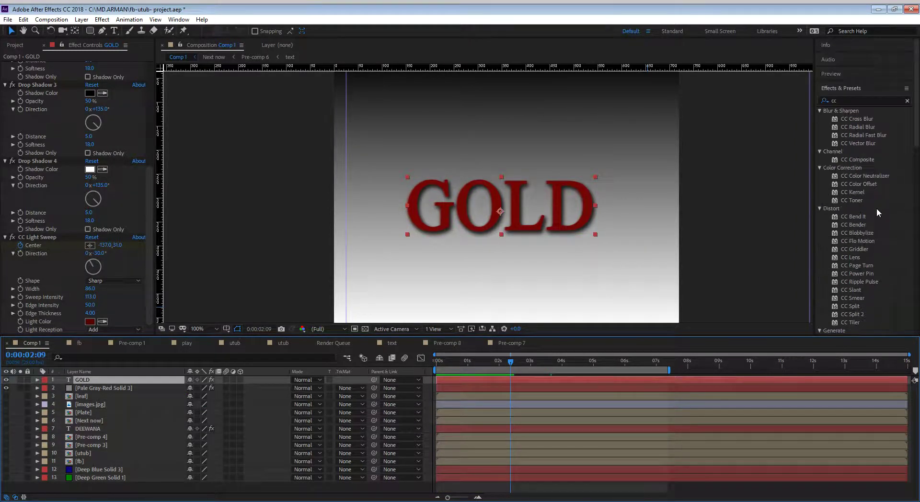
left_click_drag(861, 241, 540, 220)
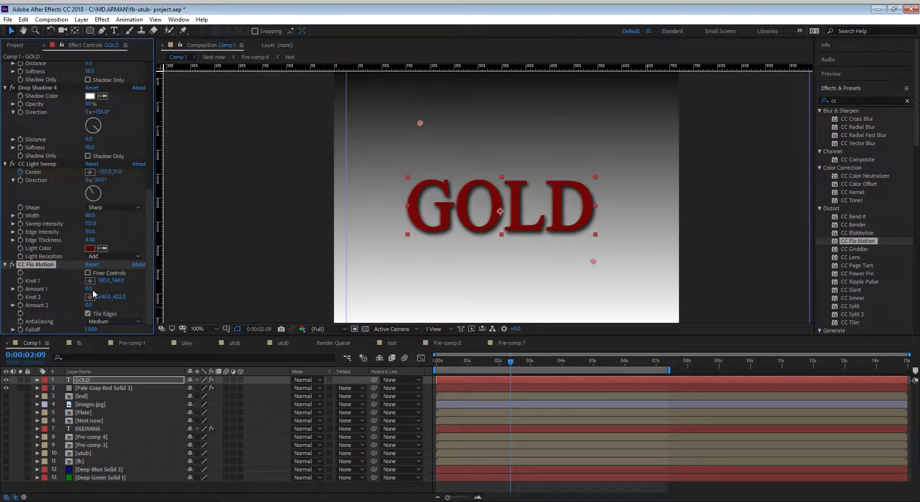
left_click_drag(143, 291, 94, 291)
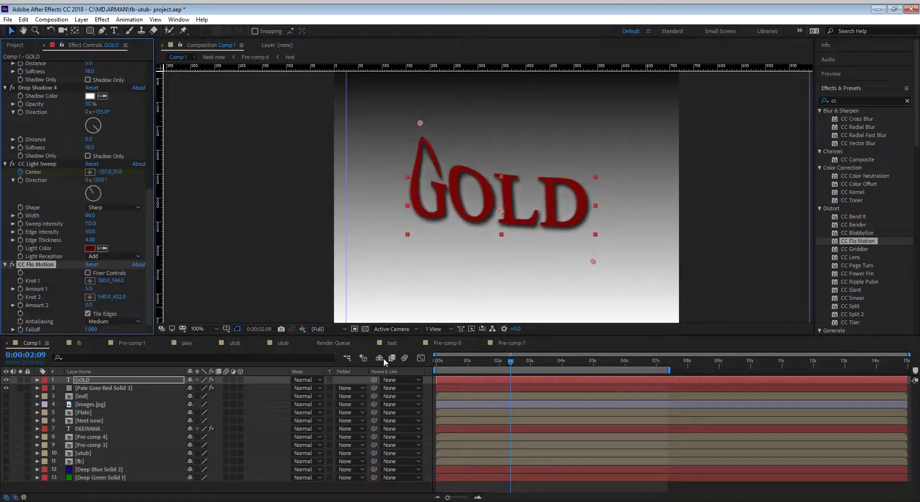
key("ctrl+z")
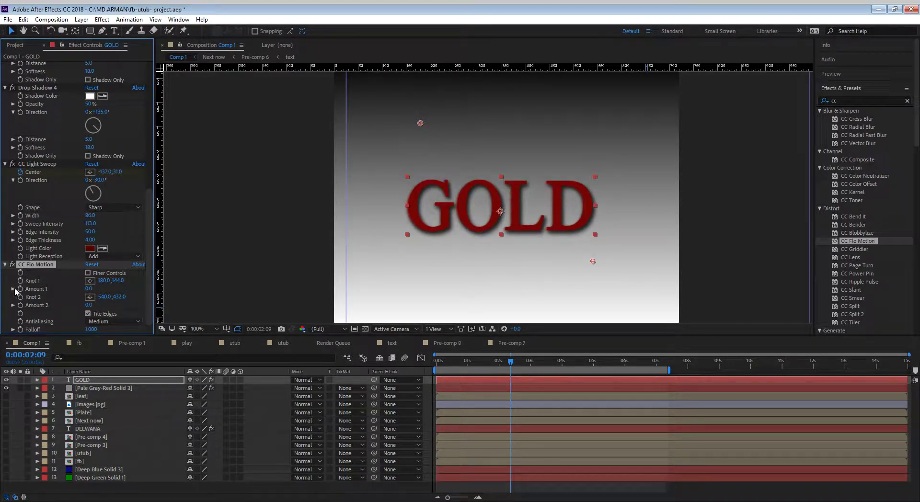
Step: Keyframe CC Flo Motion's Amount 1 from 0.0 at 0:00:02:09 to 107.0 at 0:00:05:14, and preview the animation
left_click_drag(511, 367, 611, 377)
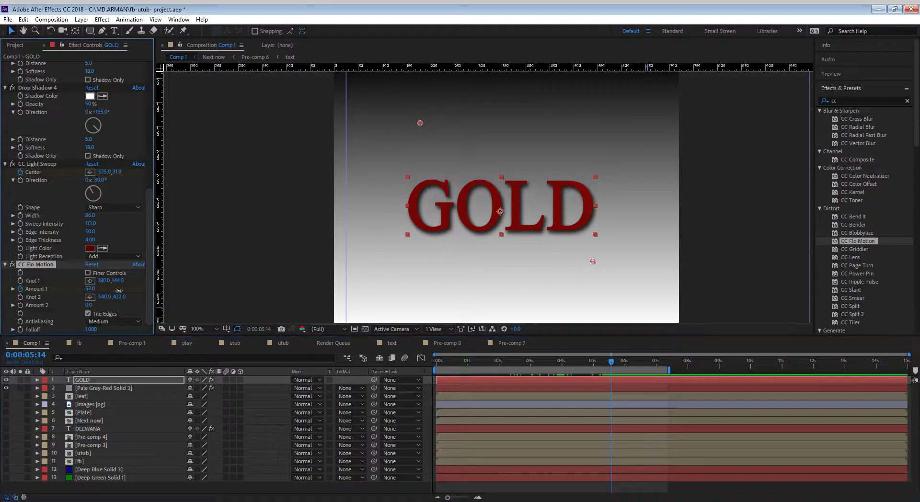
left_click_drag(90, 290, 379, 350)
key("space")
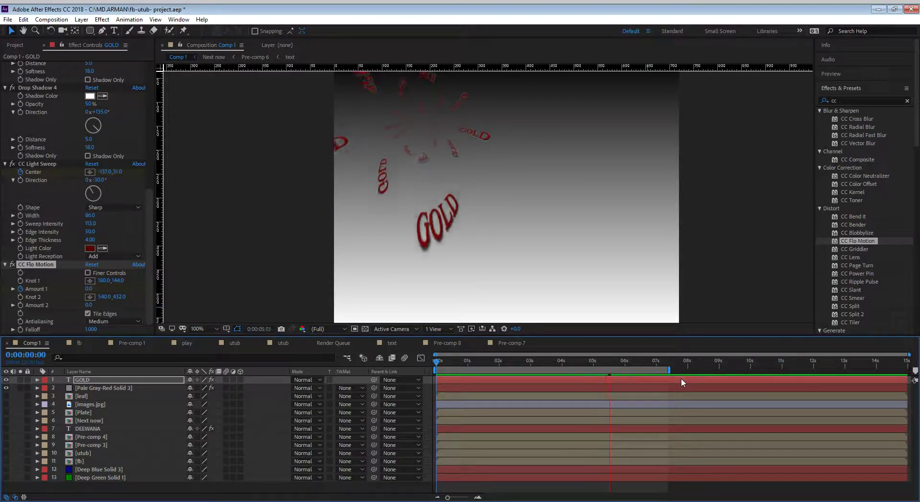
Step: Set CC Flo Motion's Amount 1 to 1.0 at 0:00:05:15 and preview the animation from the start
left_click_drag(628, 364, 613, 366)
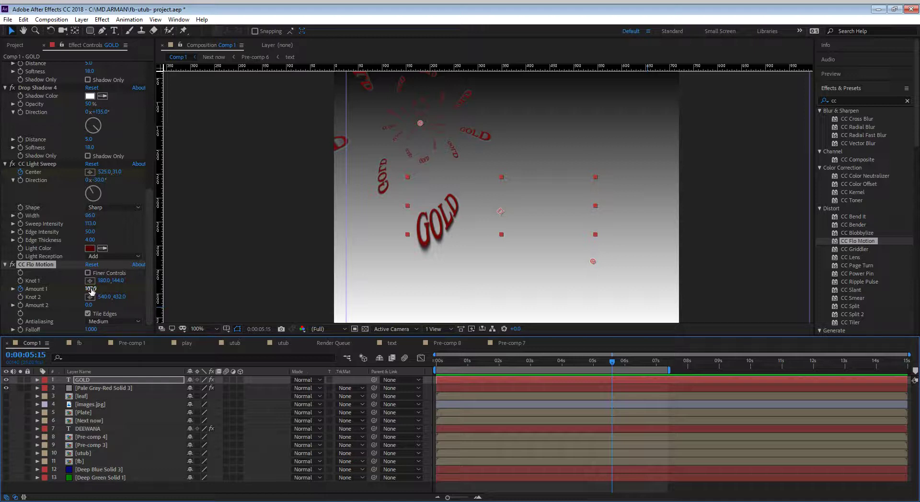
left_click_drag(92, 291, 47, 296)
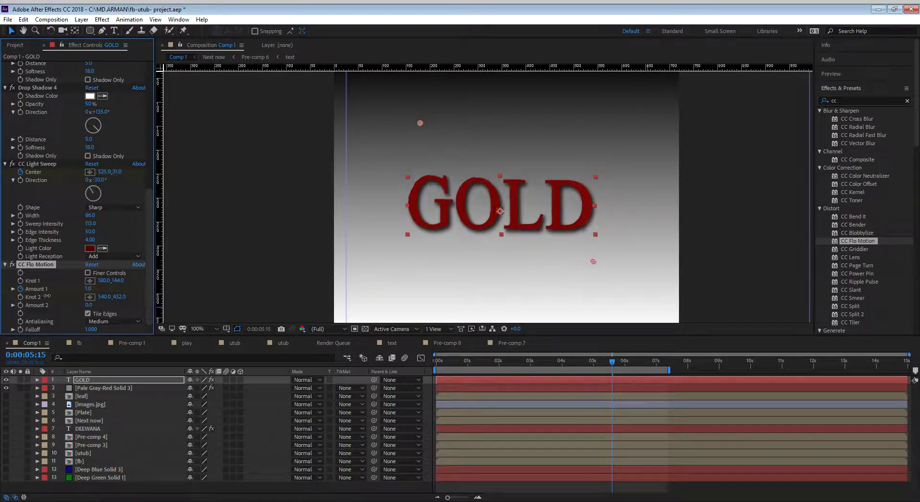
left_click_drag(616, 362, 204, 351)
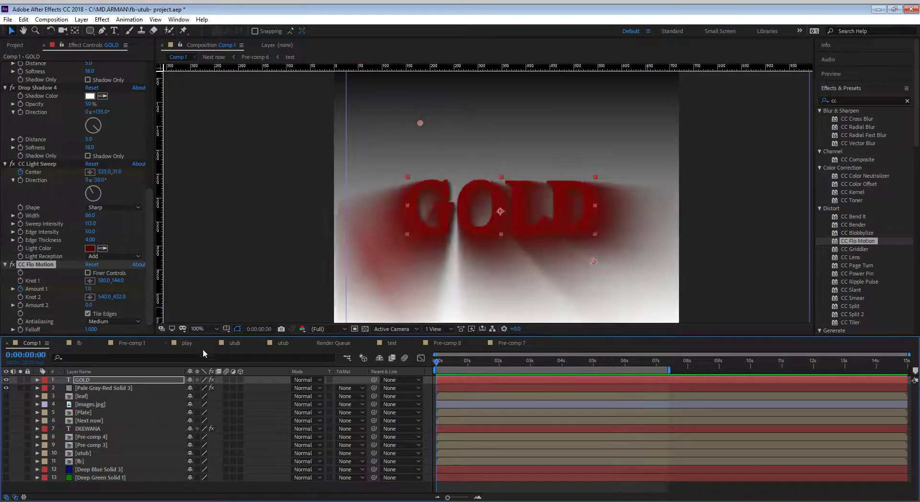
key("space")
key("space")
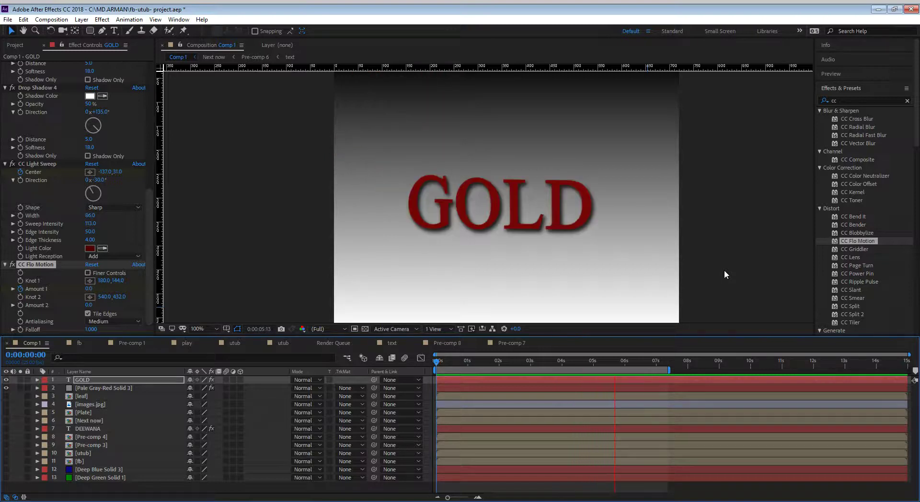
key("space")
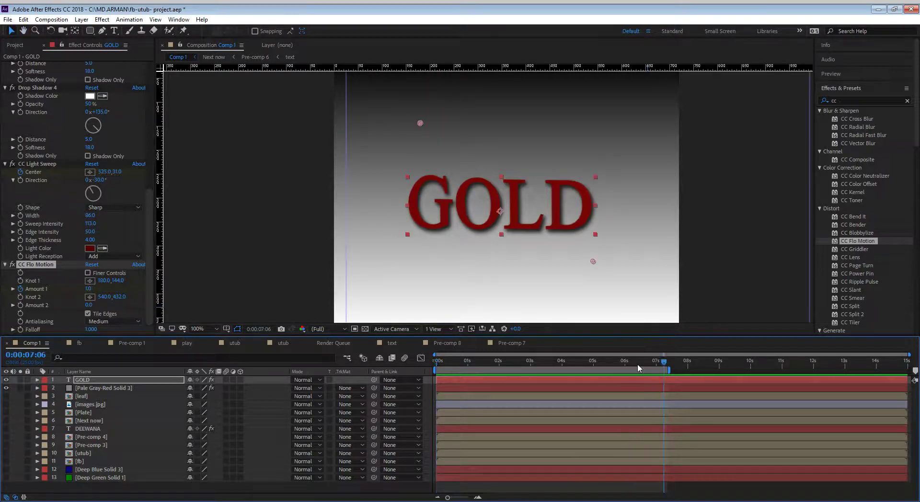
Step: Shift both CC Light Sweep Center keyframes to about 5.3 s and 8.1 s, and preview with the work area extended to about 8.7 s
left_click_drag(612, 372, 631, 370)
key("u")
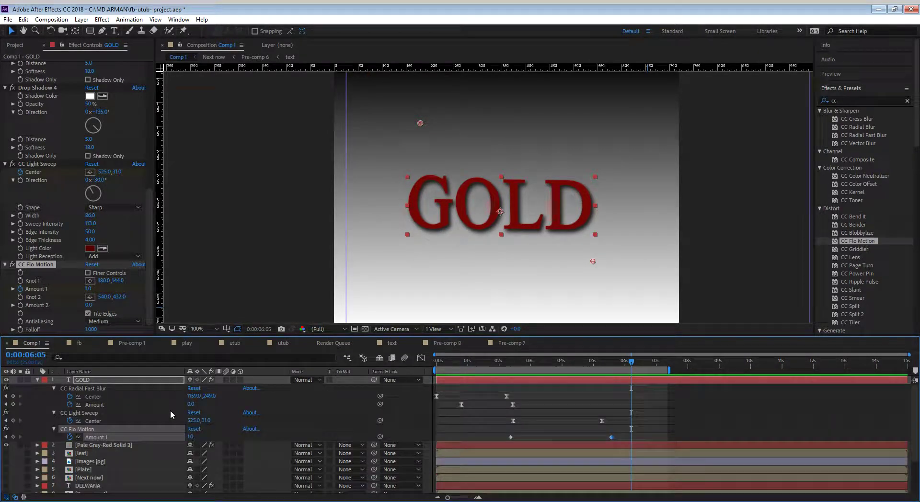
left_click(128, 420)
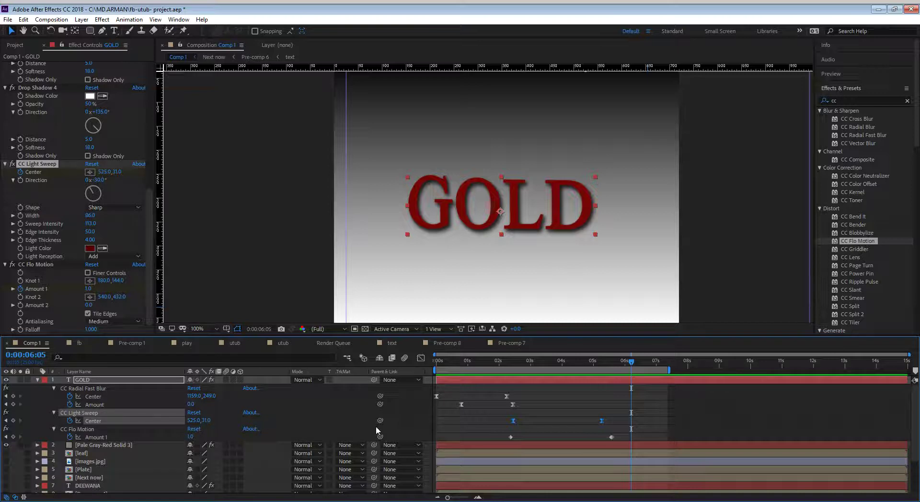
left_click_drag(614, 420, 576, 419)
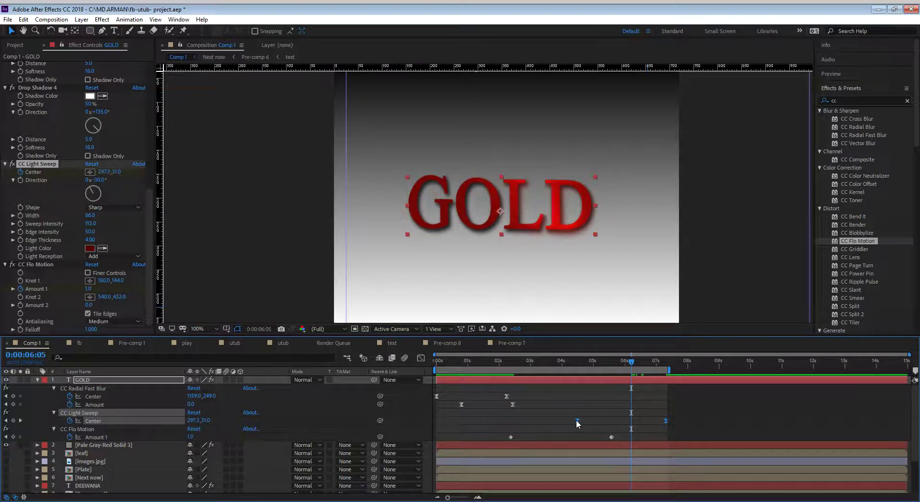
left_click_drag(669, 370, 710, 370)
left_click_drag(577, 419, 603, 420)
key("space")
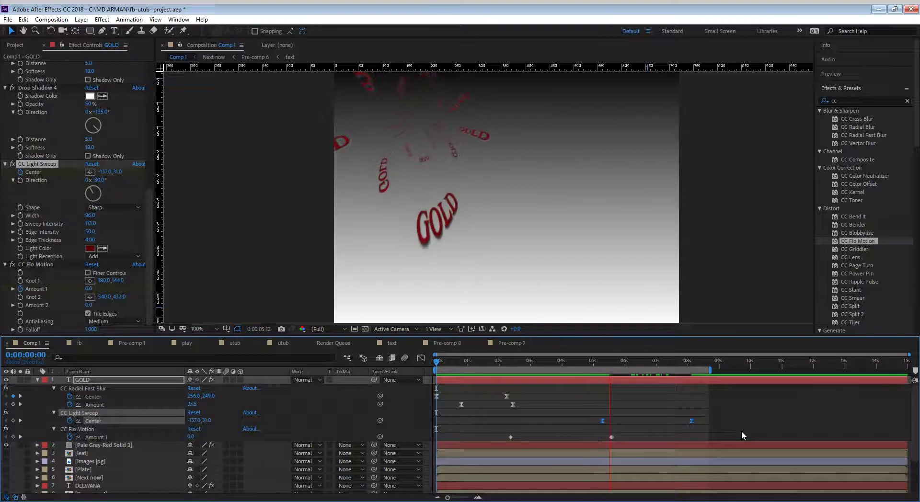
key("space")
Step: Move the last CC Flo Motion Amount 1 keyframe to about 7.7 s and apply easing to the last two Amount 1 keyframes
left_click_drag(598, 365, 610, 379)
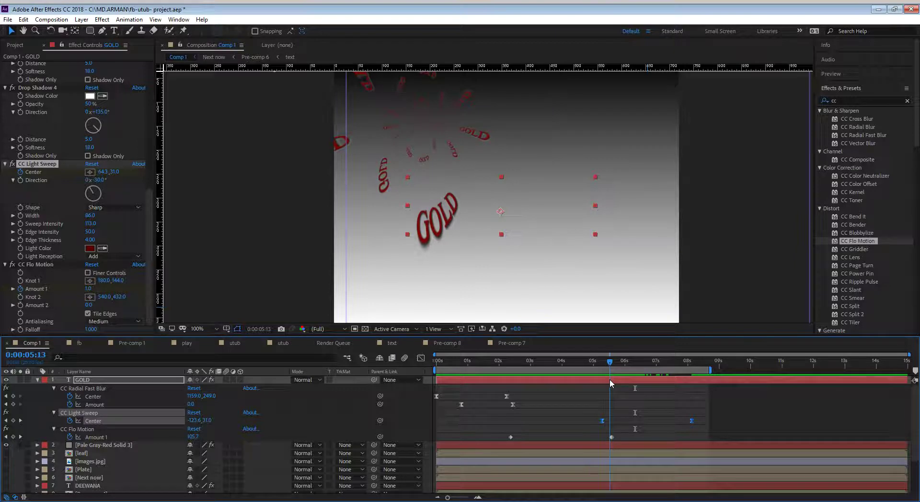
left_click(612, 437)
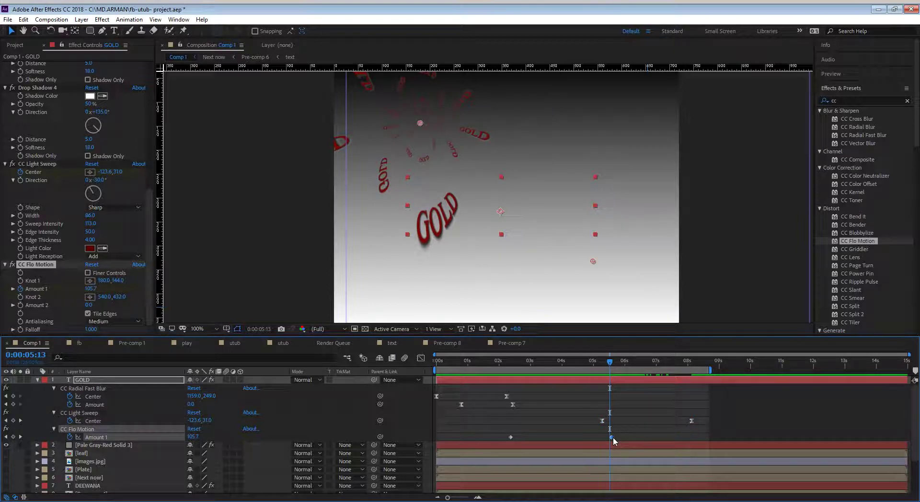
key("=")
key("=")
key("=")
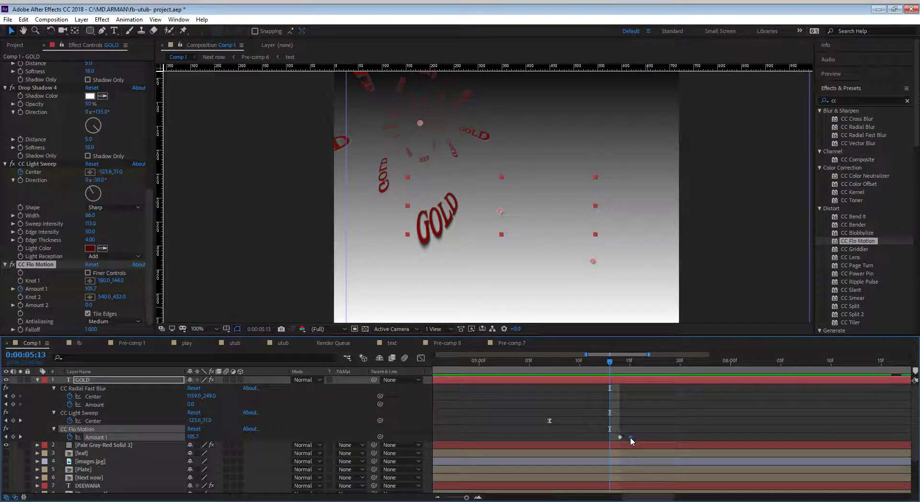
left_click_drag(631, 437, 784, 441)
key("minus")
key("minus")
key("minus")
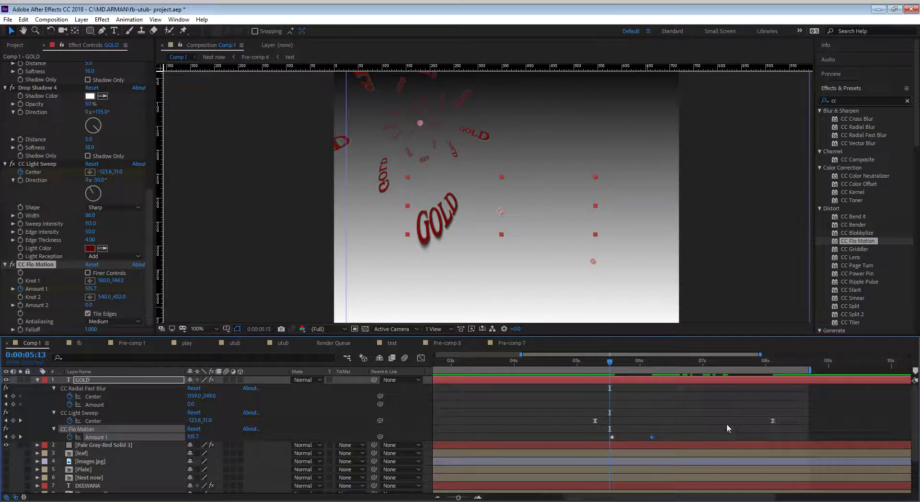
key("minus")
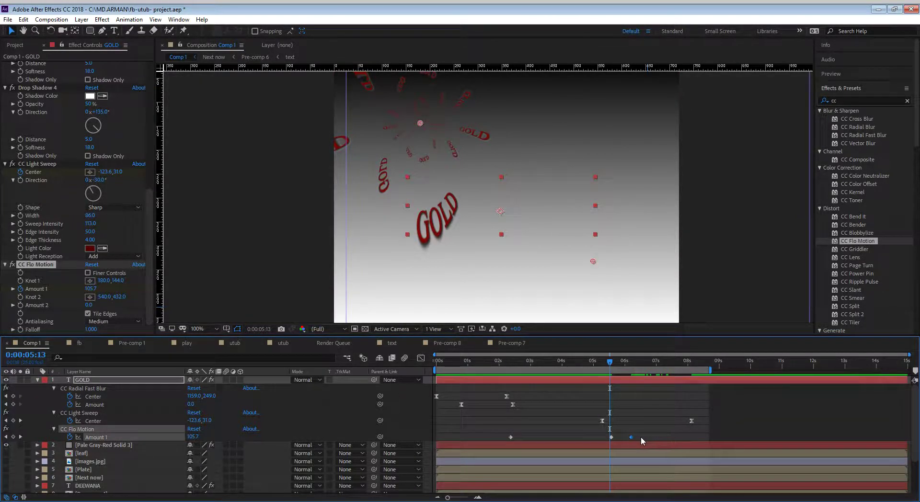
left_click_drag(633, 438, 666, 439)
left_click_drag(680, 445, 603, 436)
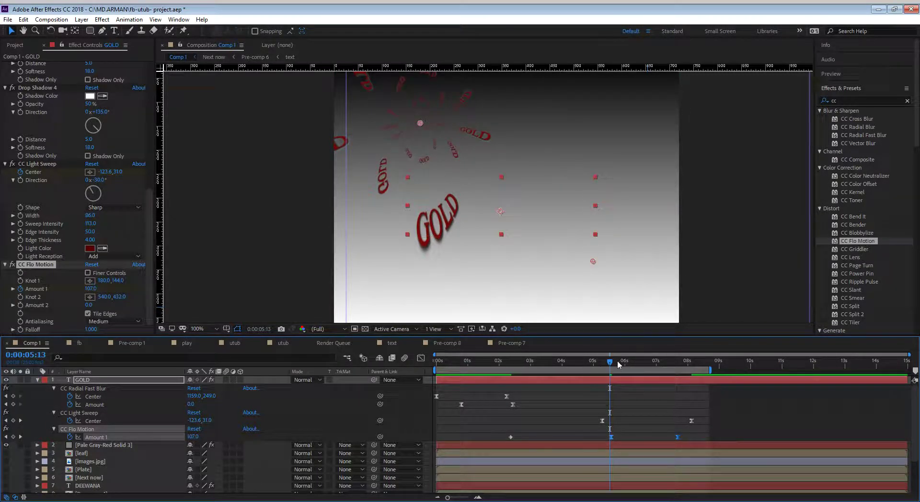
Step: Preview the eased distortion, move the last CC Flo Motion Amount 1 keyframe to about 8.4 s, and replay from the start
key("space")
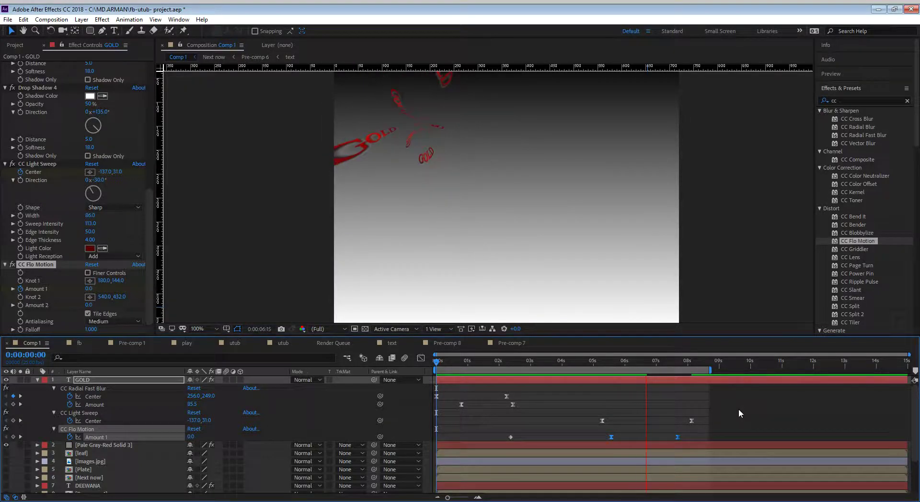
key("space")
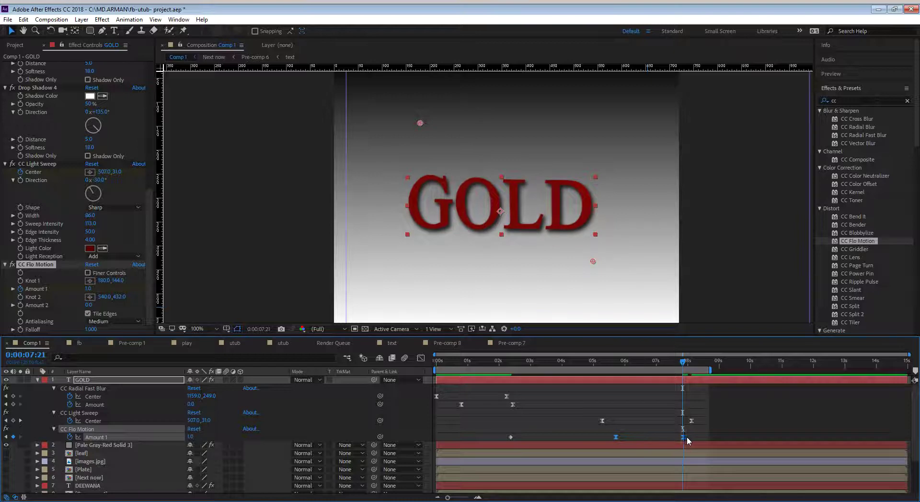
left_click(687, 438)
left_click_drag(680, 438, 703, 439)
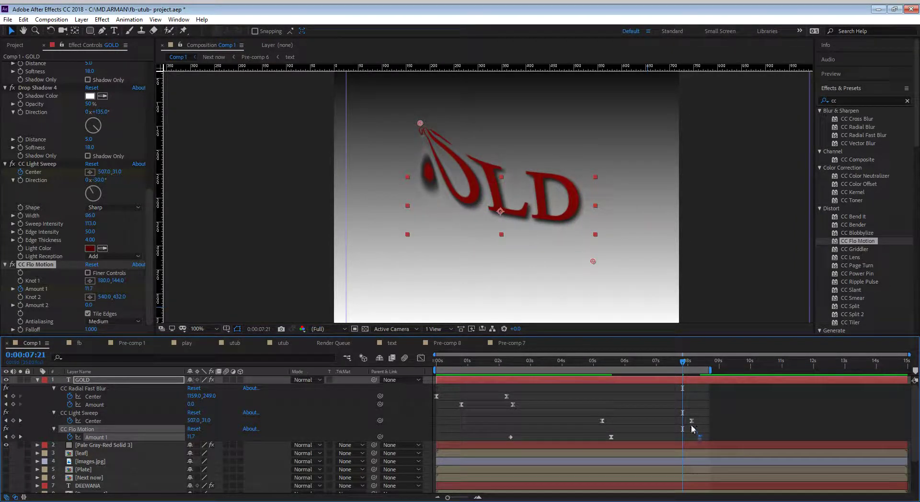
left_click_drag(669, 368, 359, 376)
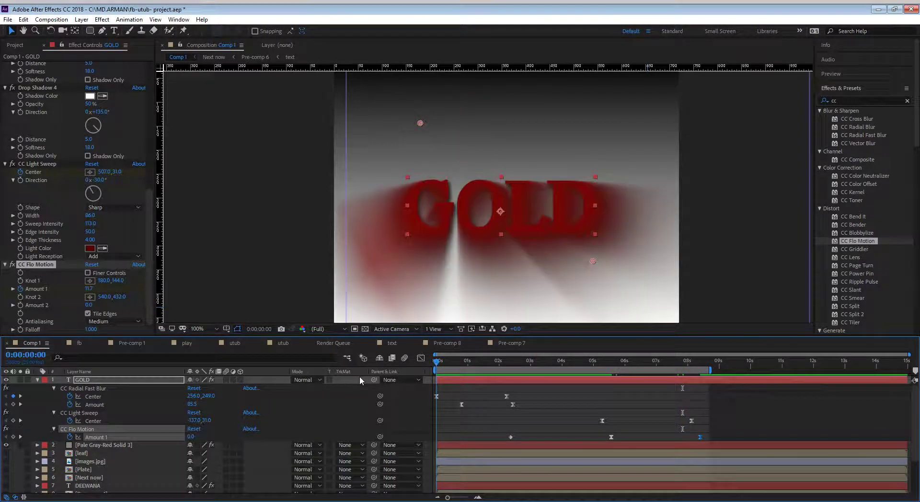
key("space")
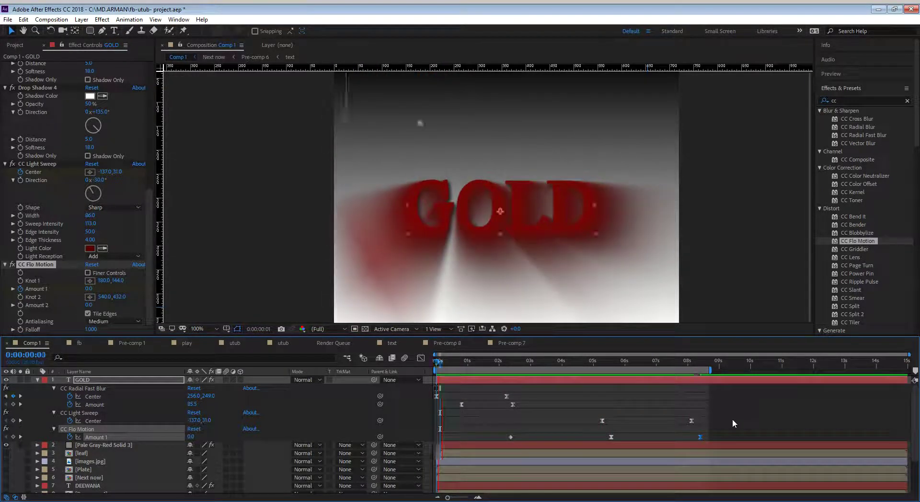
left_click(733, 419)
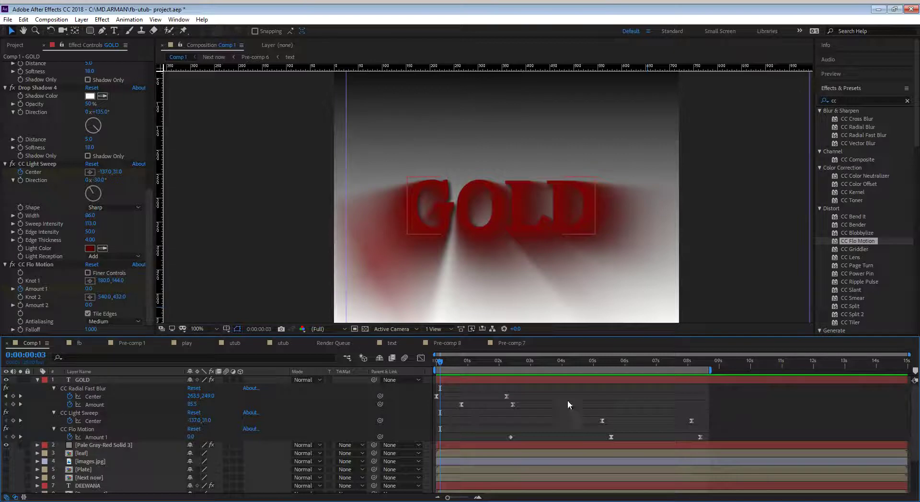
Step: Change the GOLD text's fill color to bright orange and preview the animation from the start
left_click(80, 381)
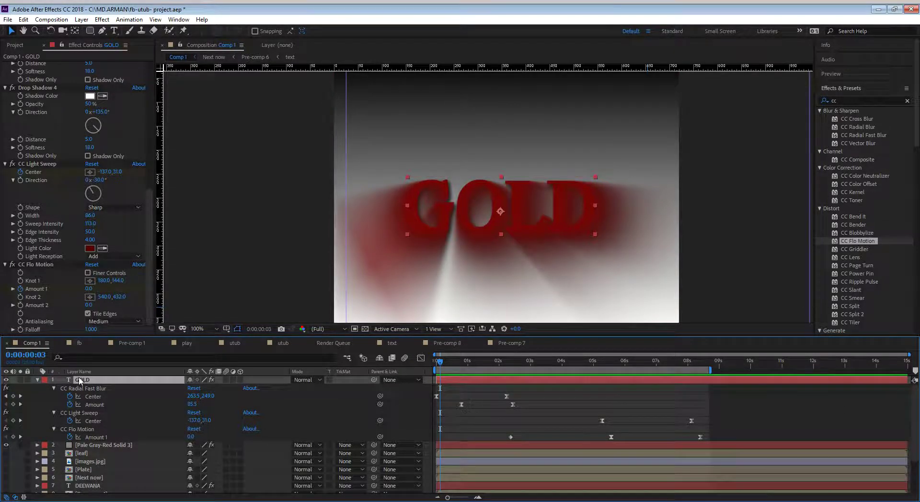
left_click(907, 101)
left_click(867, 320)
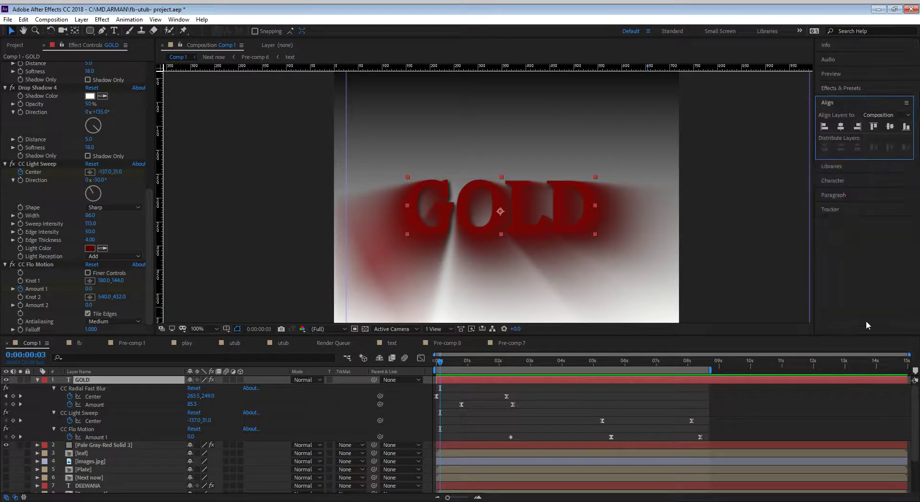
left_click(841, 180)
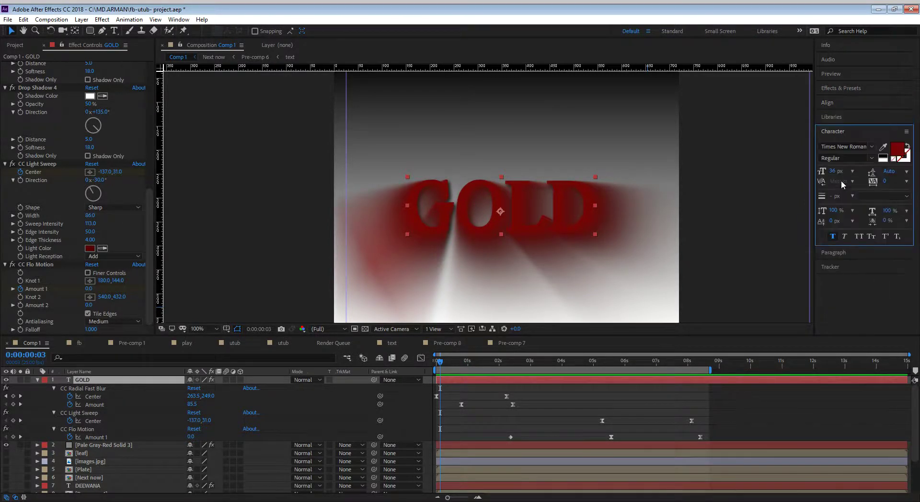
left_click(896, 150)
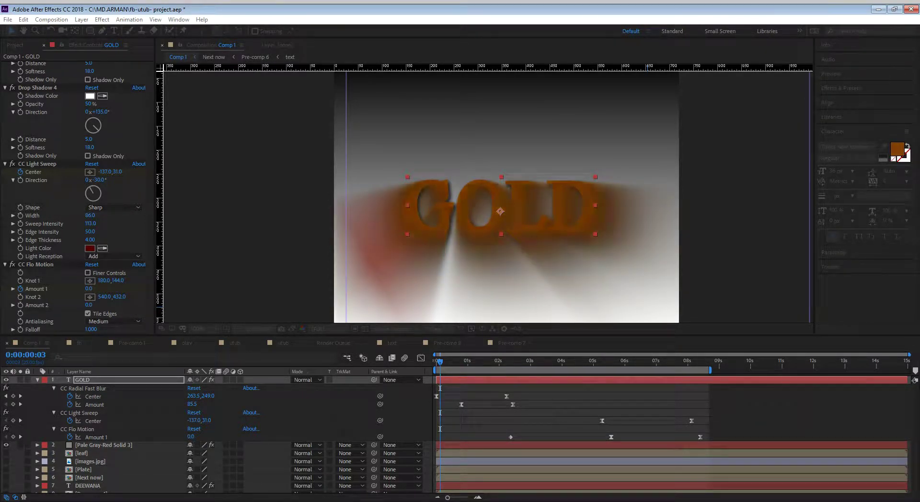
key("Return")
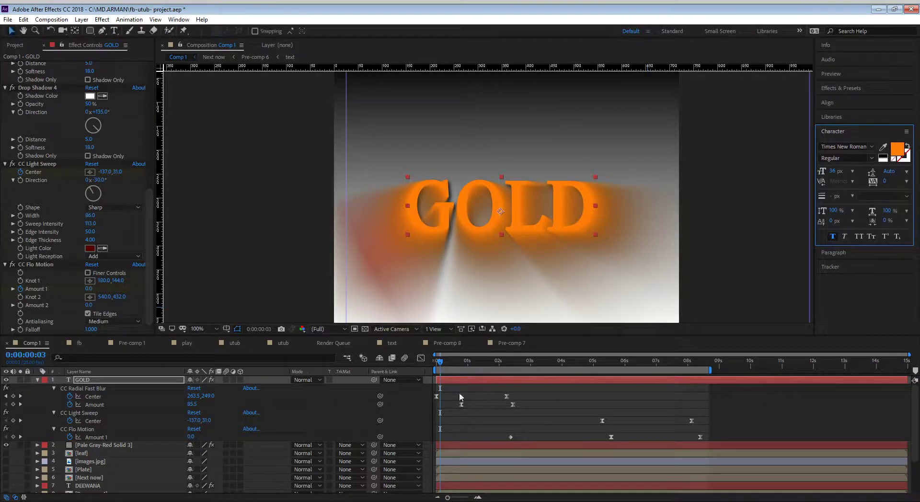
left_click_drag(459, 365, 437, 366)
key("space")
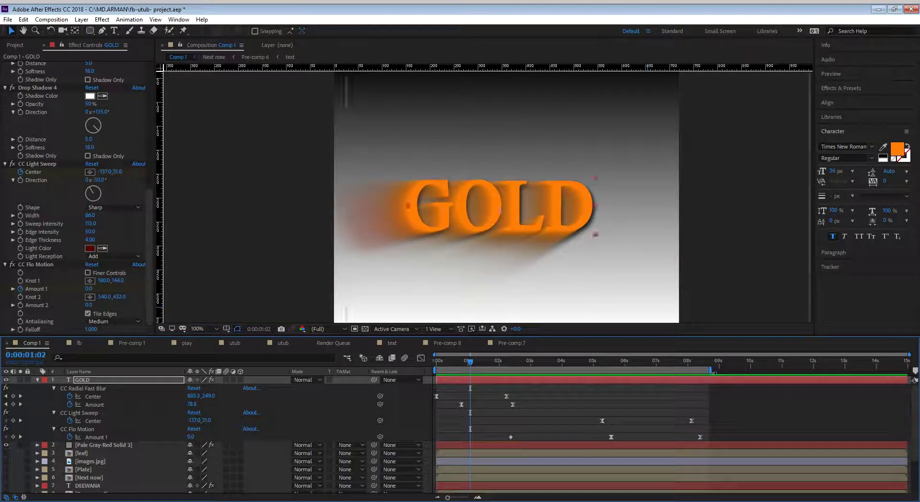
Step: Extend the work area to about 12 s and shift both CC Light Sweep Center keyframes to about 7.8 s and 10.6 s
left_click_drag(710, 371, 812, 370)
left_click_drag(641, 368, 752, 383)
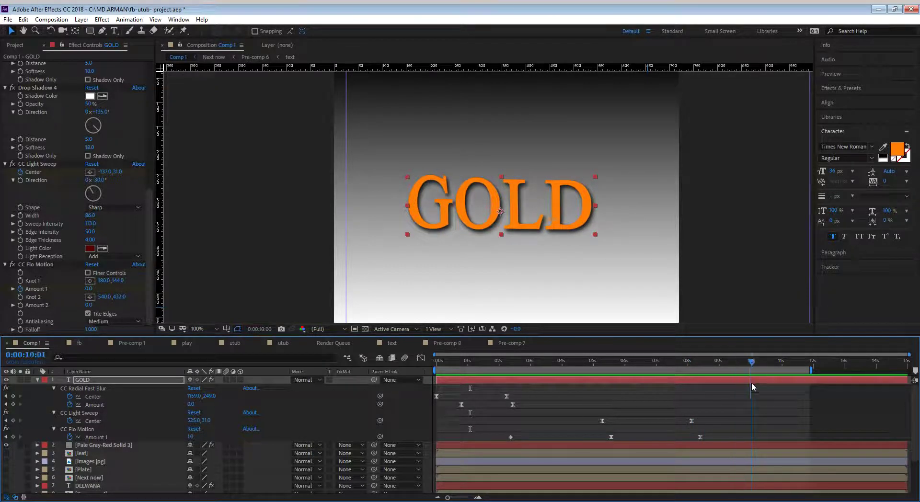
left_click_drag(708, 409, 688, 422)
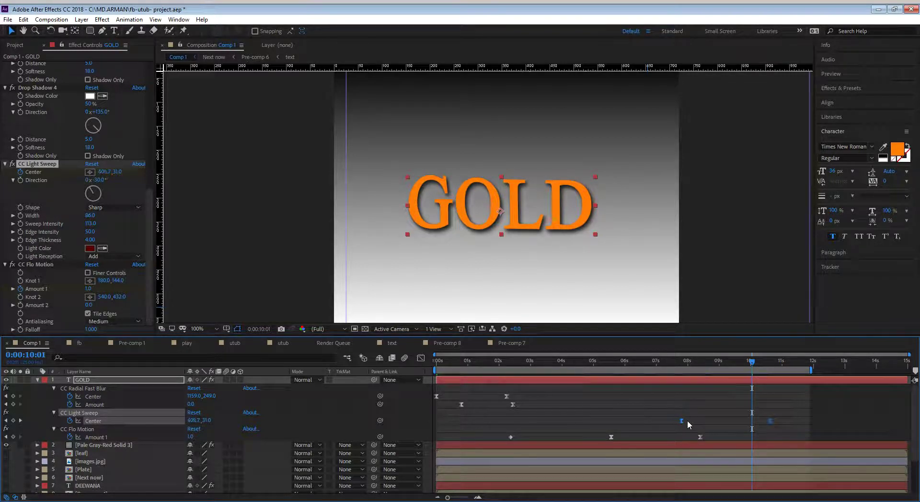
Step: Shift both CC Light Sweep Center keyframes to about 8.5 s and 11.3 s, and change the sweep's Light Color to golden yellow
left_click_drag(701, 364, 743, 377)
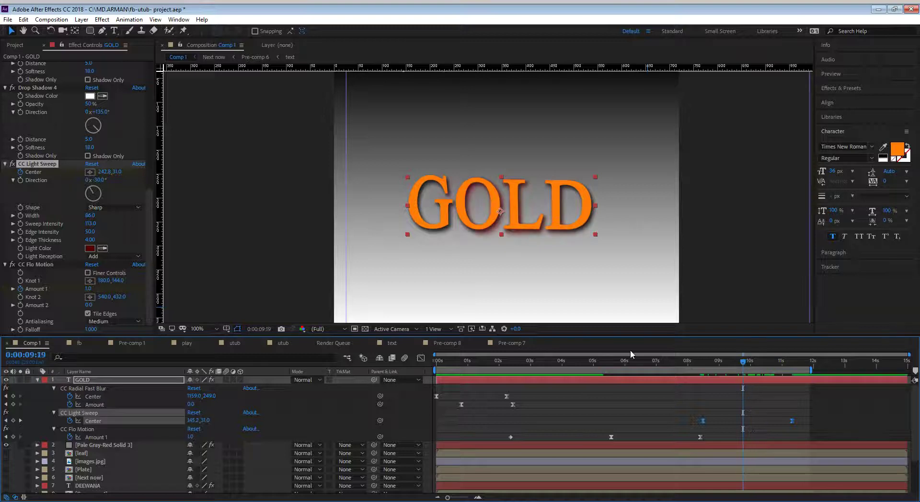
left_click(91, 249)
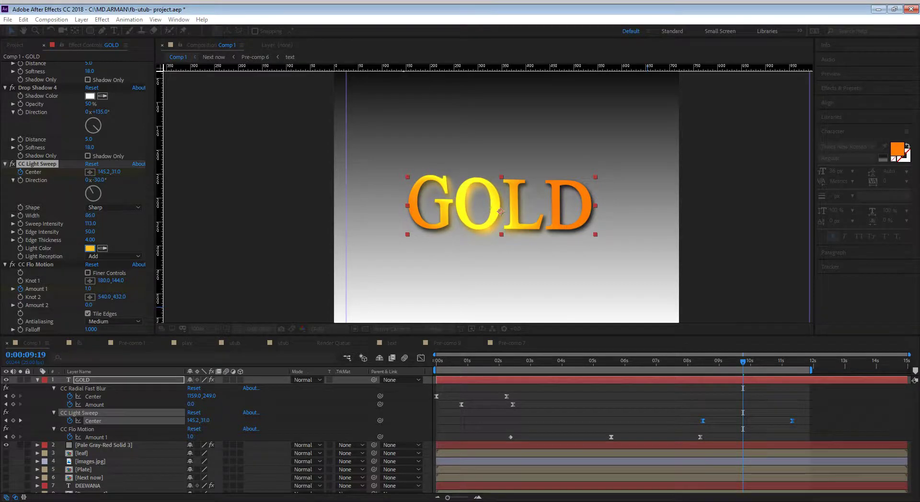
key("Return")
left_click_drag(719, 364, 792, 391)
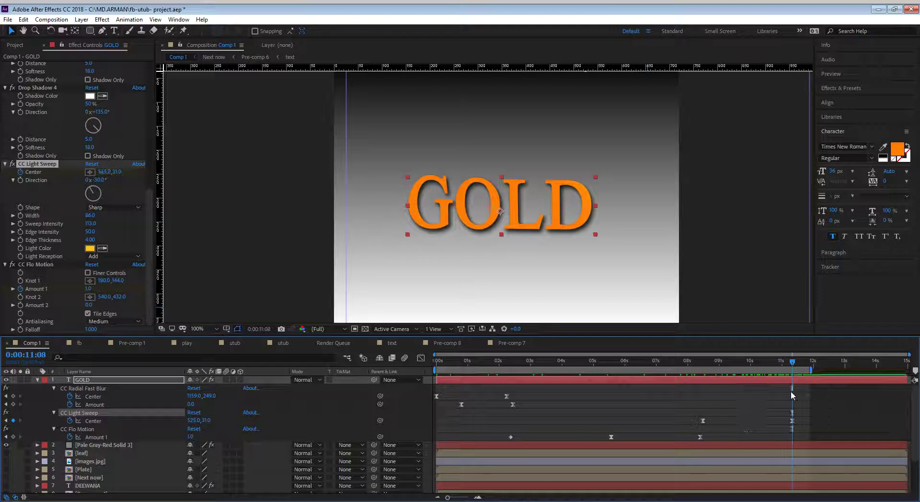
Step: Enable the transparency grid in the composition view and hide the Pale Gray-Red Solid 3 background layer
left_click(754, 259)
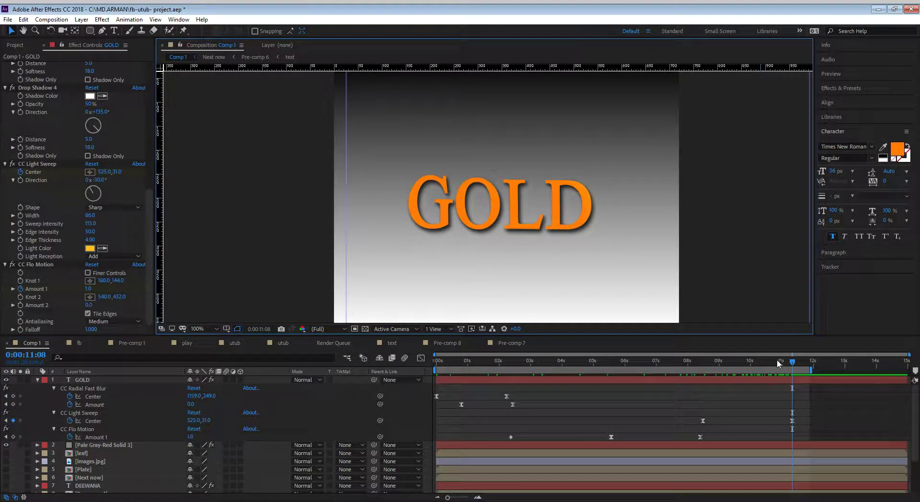
left_click_drag(777, 361, 570, 382)
left_click(365, 330)
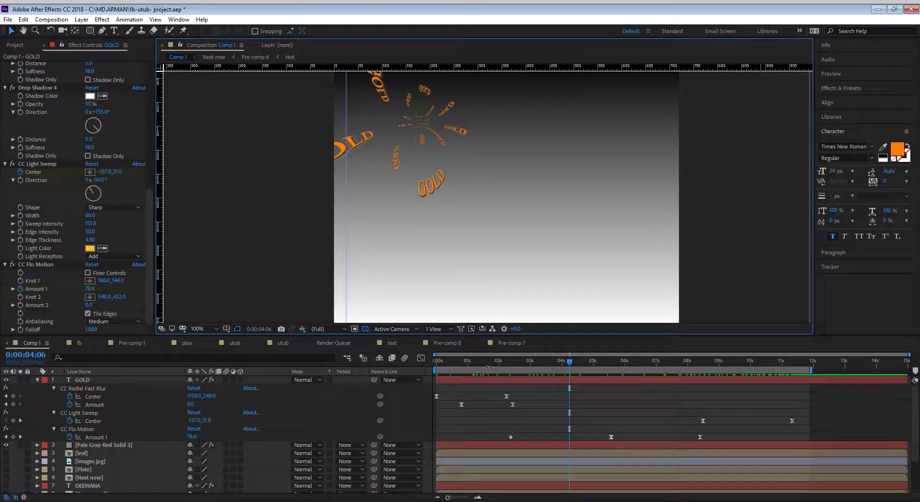
left_click(37, 380)
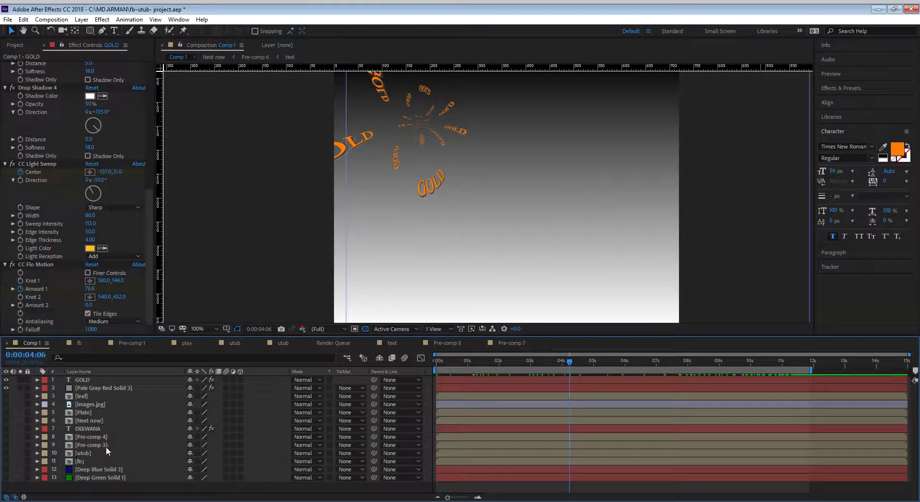
left_click(7, 389)
Step: Preview the GOLD animation over the transparent background from the start to about 4 s
left_click_drag(466, 364, 370, 366)
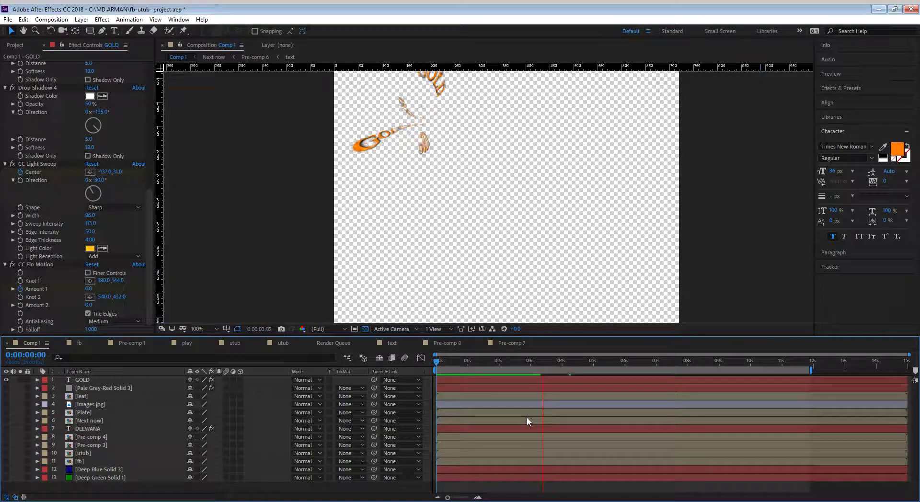
left_click(423, 133)
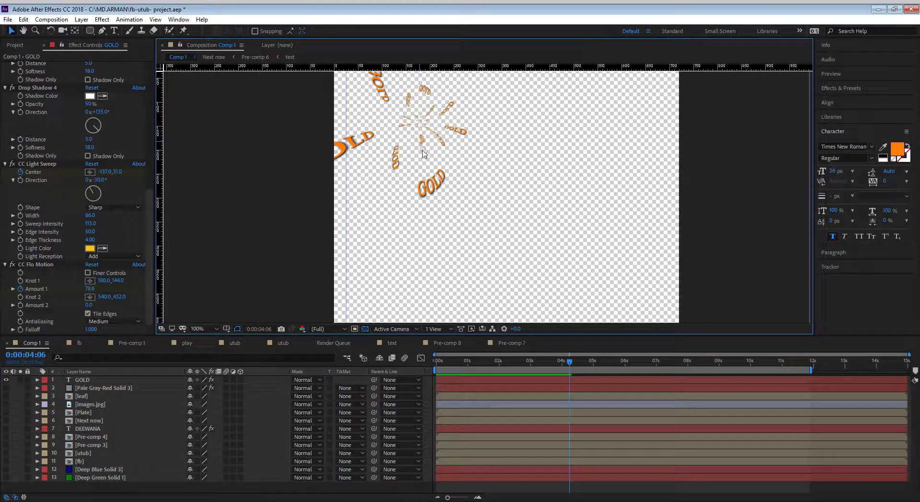
left_click(83, 381)
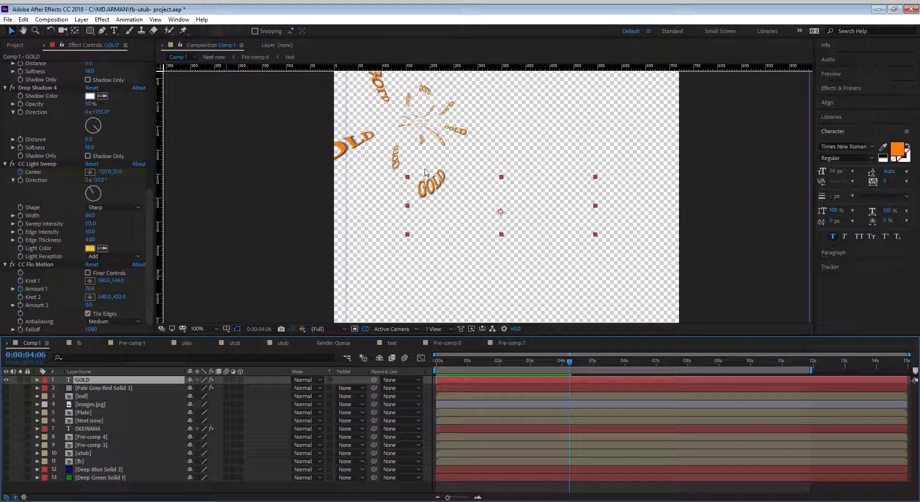
left_click_drag(436, 191, 437, 193)
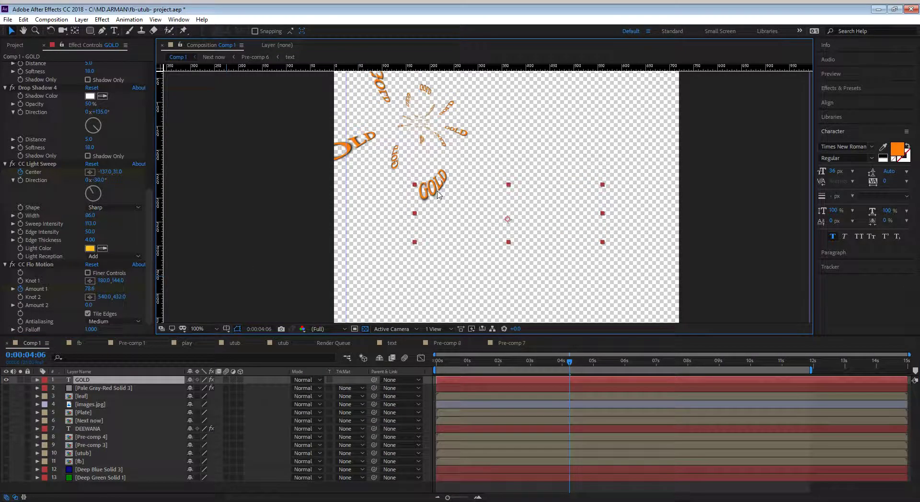
key("ctrl+z")
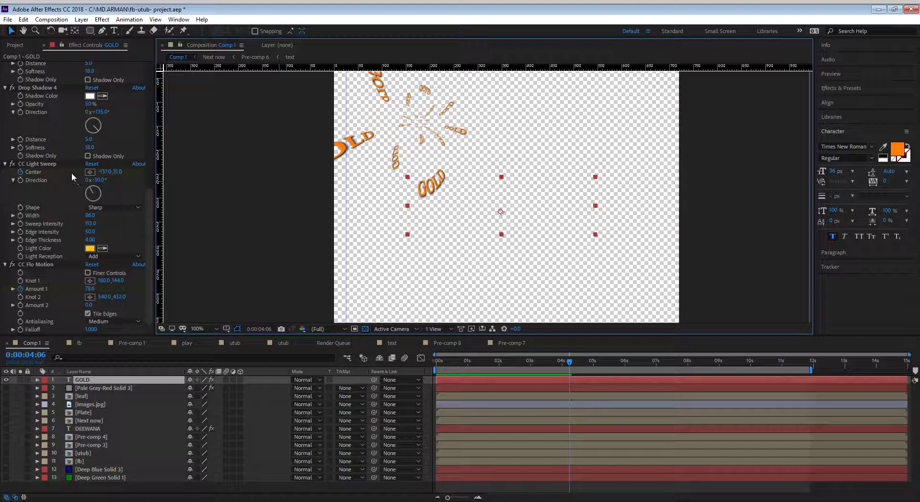
Step: Replay the GOLD animation from the start through the distortion until the light sweep begins
left_click_drag(467, 361, 398, 365)
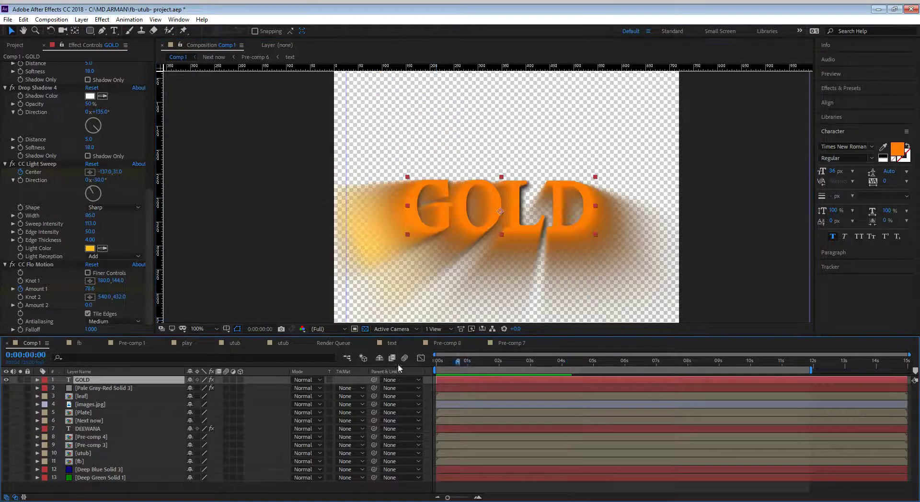
key("space")
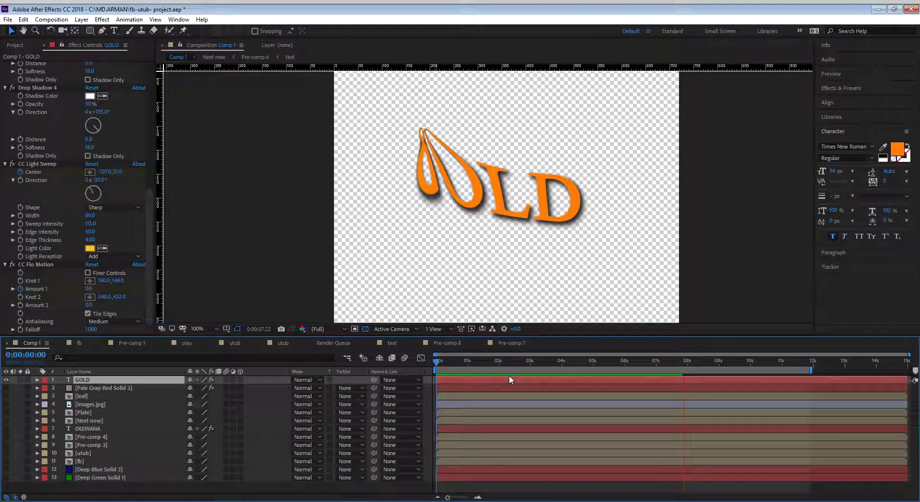
key("space")
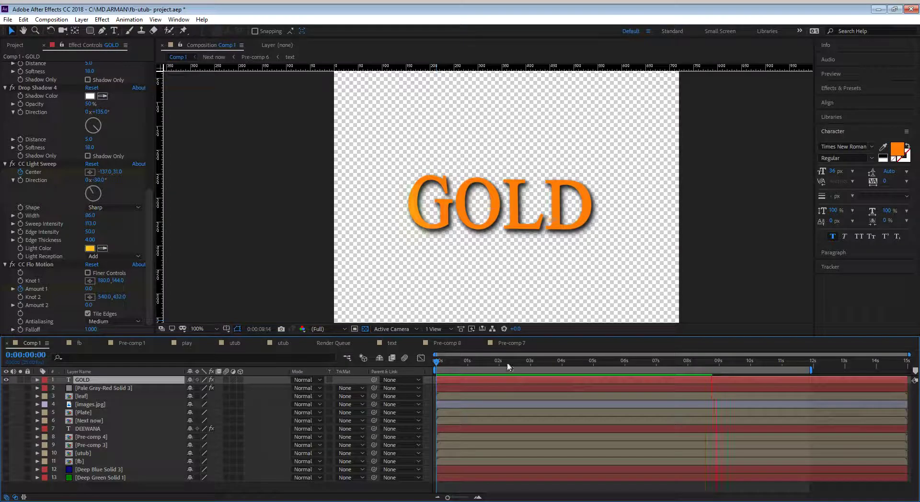
Step: Turn off the transparency grid and preview the GOLD animation from the start against the black background
left_click(365, 329)
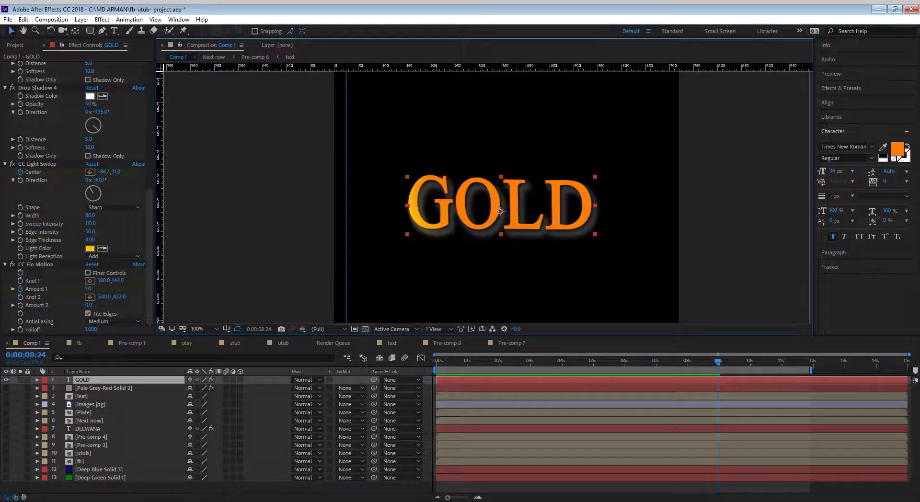
key("Home")
key("space")
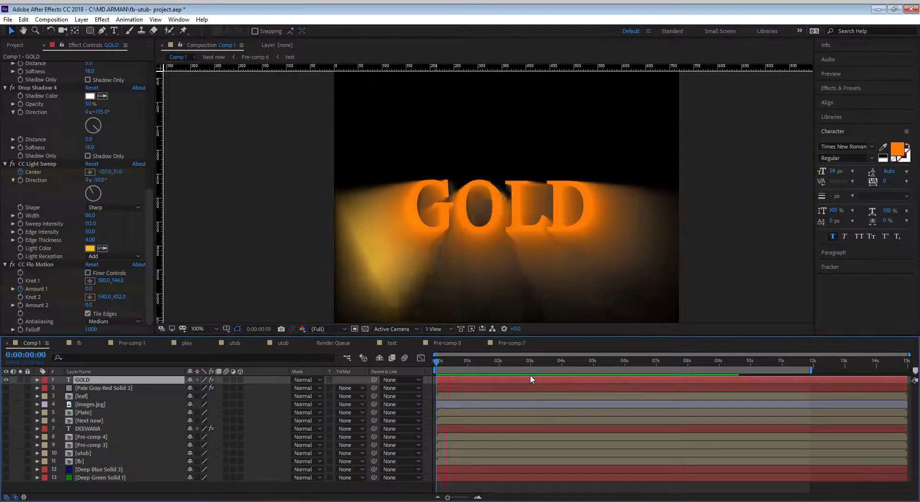